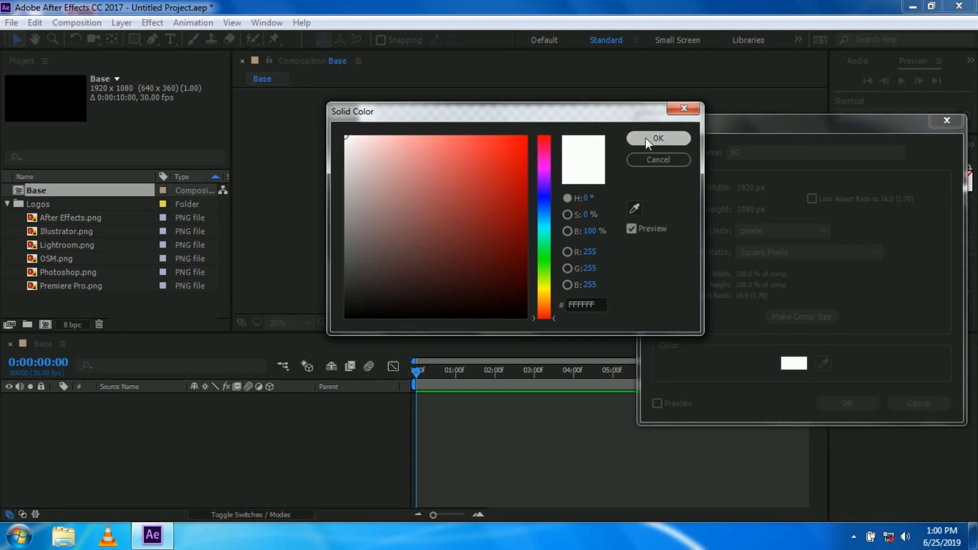
Finish creating the white solid BG in the Base composition and apply the Gradient Ramp effect to it.
left_click(655, 138)
left_click(856, 400)
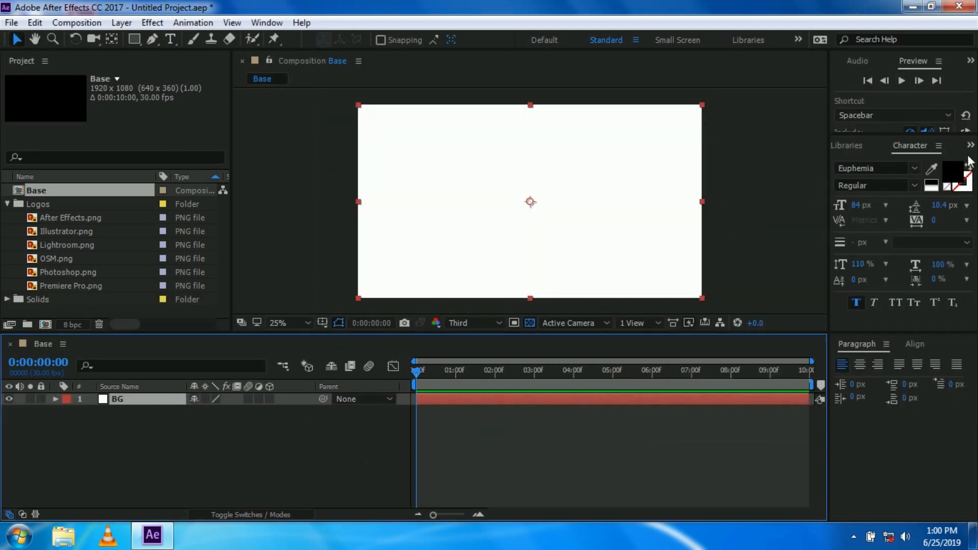
left_click(971, 146)
left_click(934, 163)
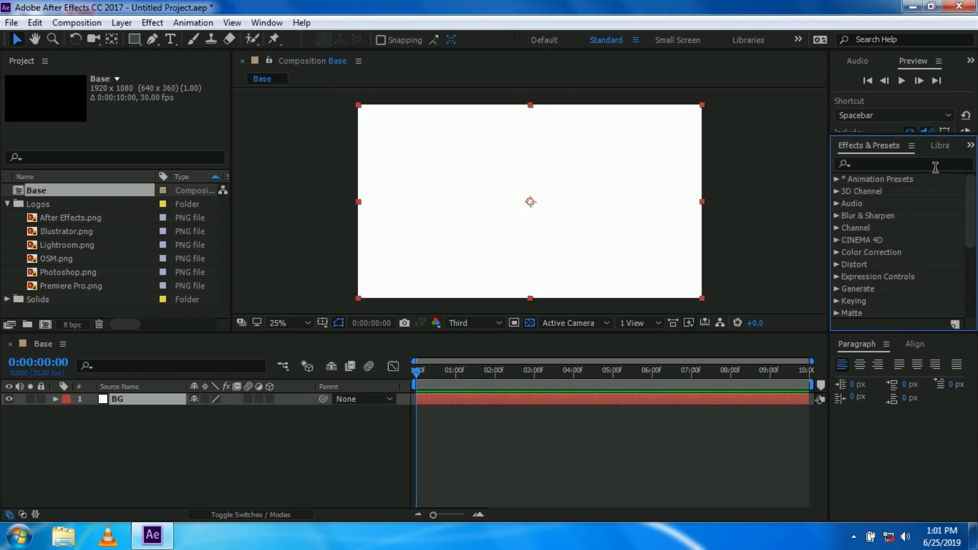
left_click(875, 167)
type("rampo")
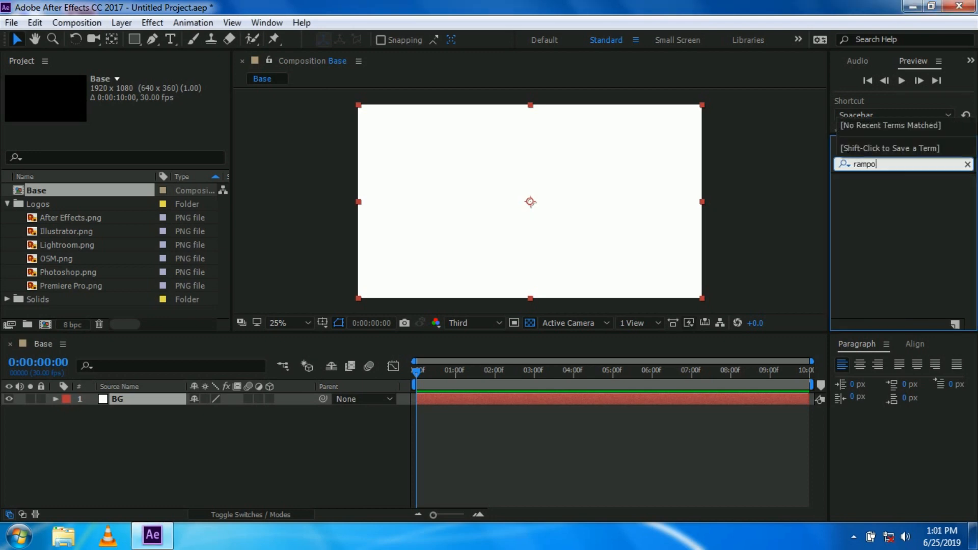
key("BackSpace")
left_click_drag(895, 192, 384, 195)
Set the Gradient Ramp's start color to white and its end color to gray A9A9A9.
left_click(138, 116)
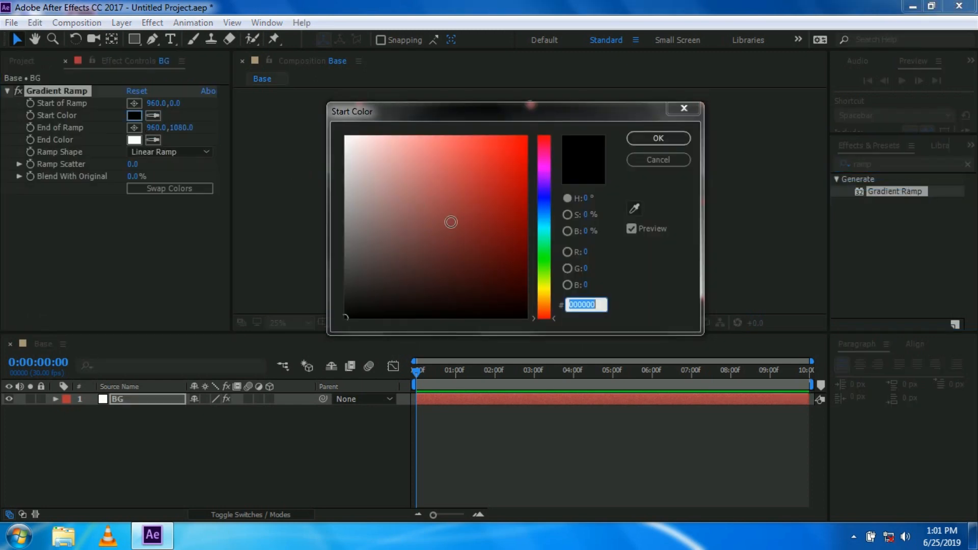
left_click(344, 136)
left_click(657, 138)
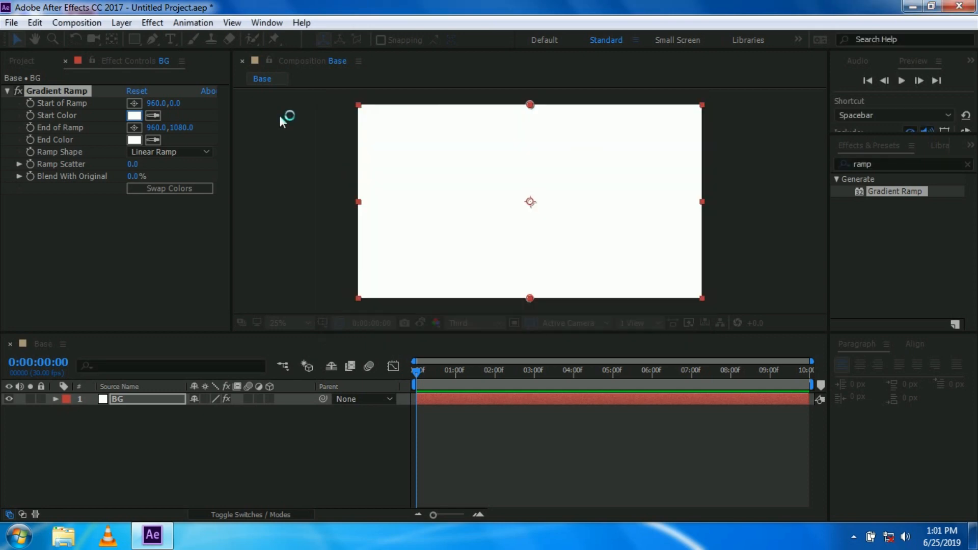
left_click(134, 140)
left_click_drag(390, 192, 342, 203)
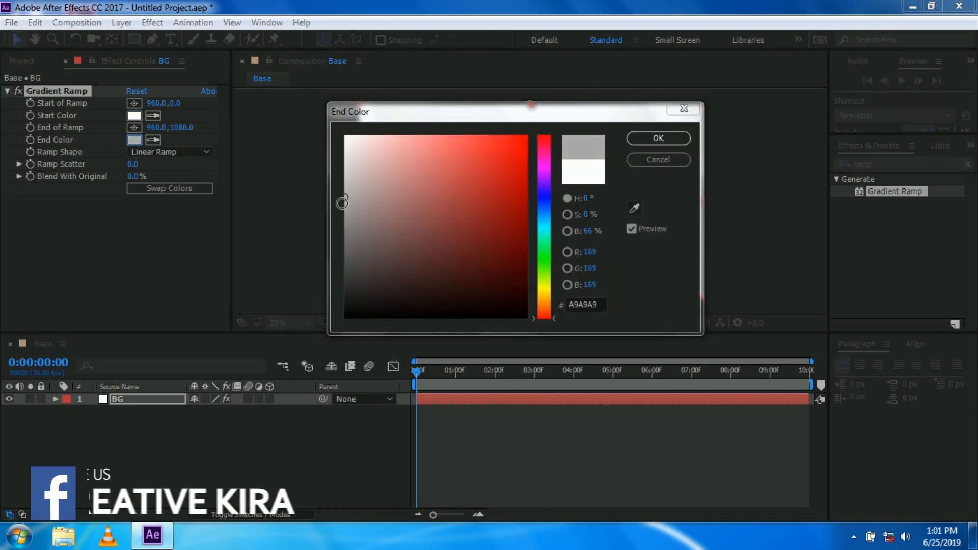
left_click(657, 139)
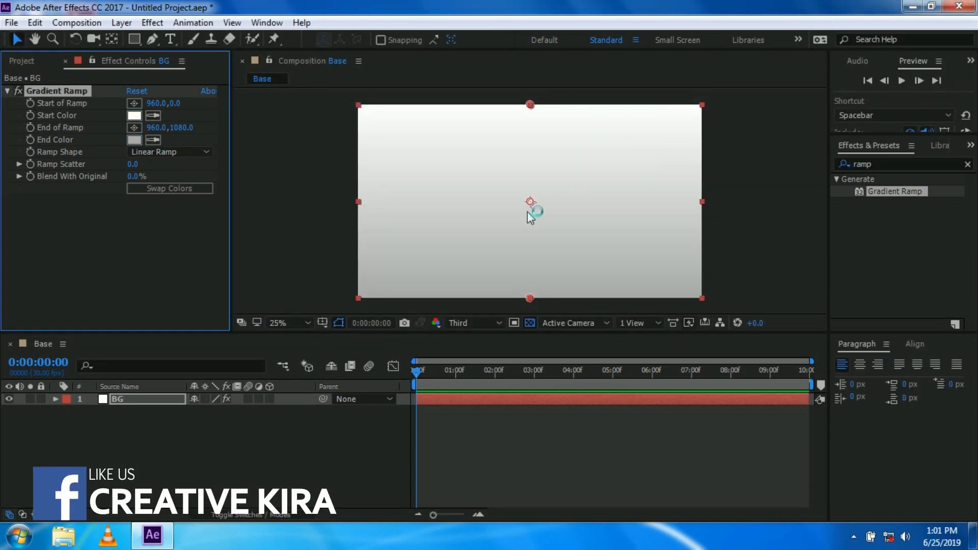
Change the Gradient Ramp's shape to Radial Ramp and set its ramp scatter to 50.
left_click(200, 152)
left_click(203, 179)
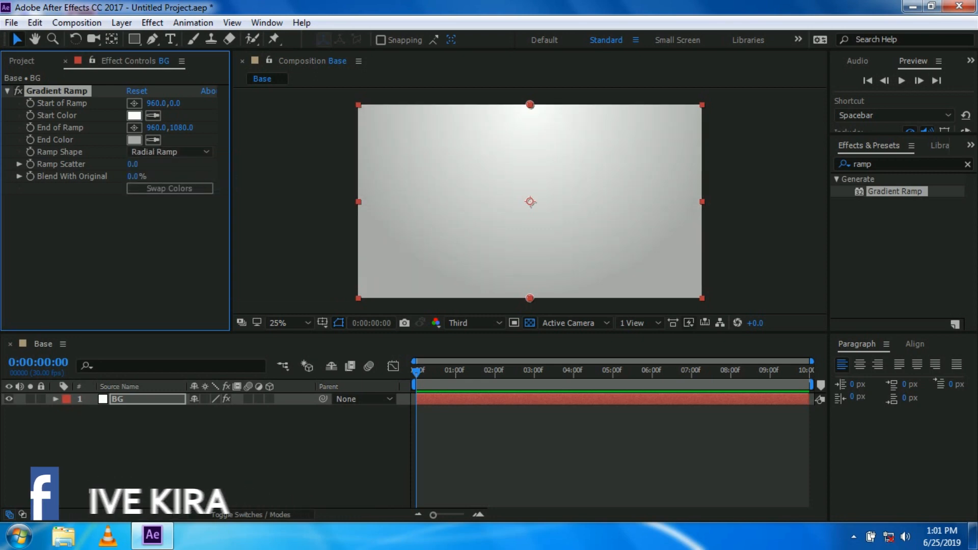
left_click(132, 164)
type("50")
key("Return")
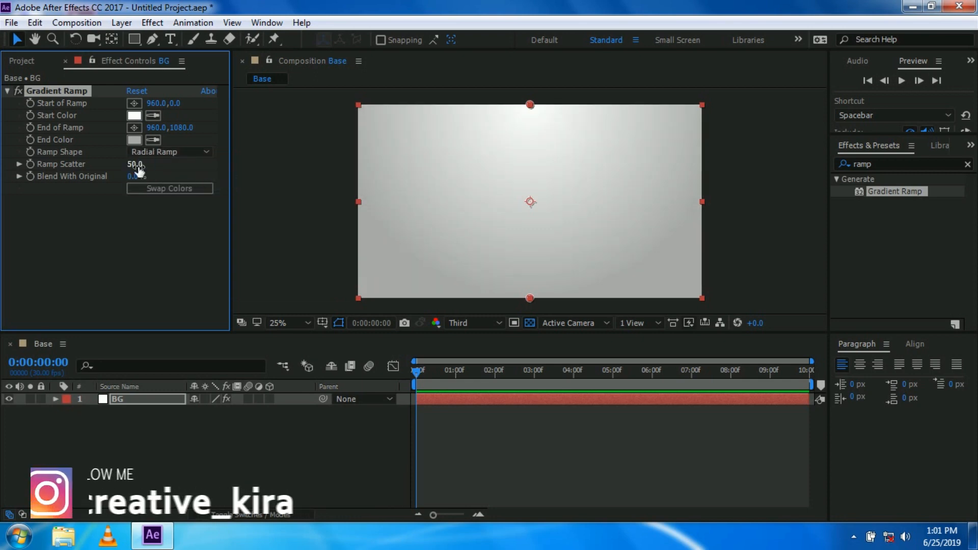
Move the end point of the ramp below the frame, to about 976, 1456.
key("comma")
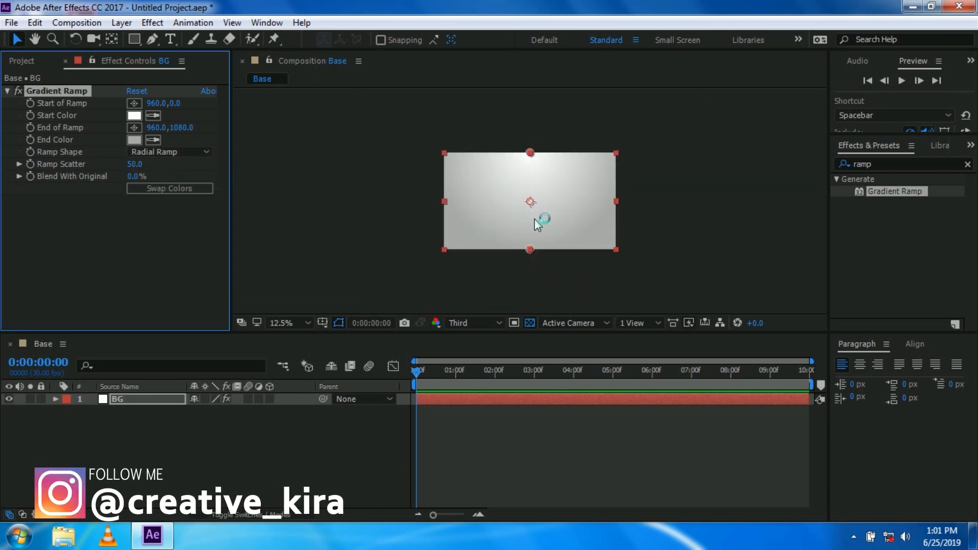
left_click_drag(530, 253, 530, 284)
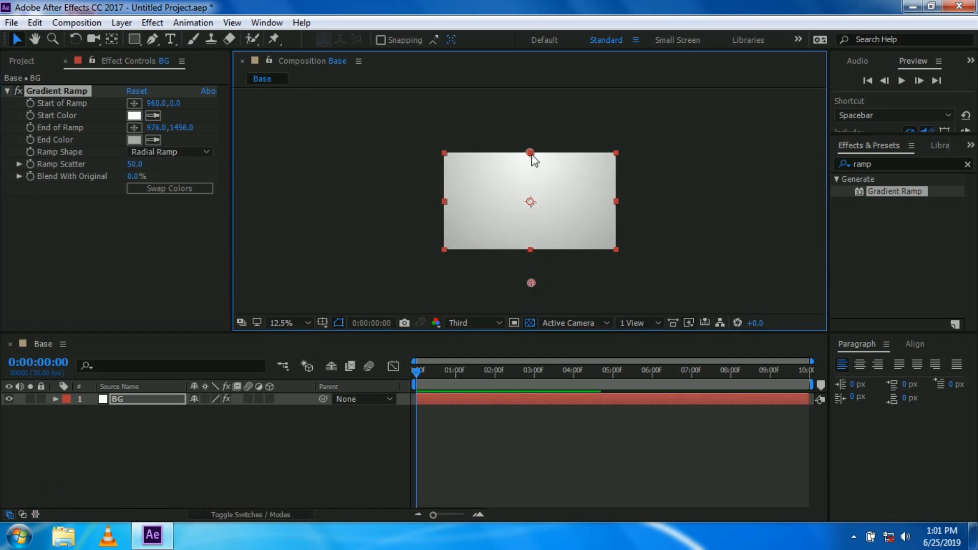
key("period")
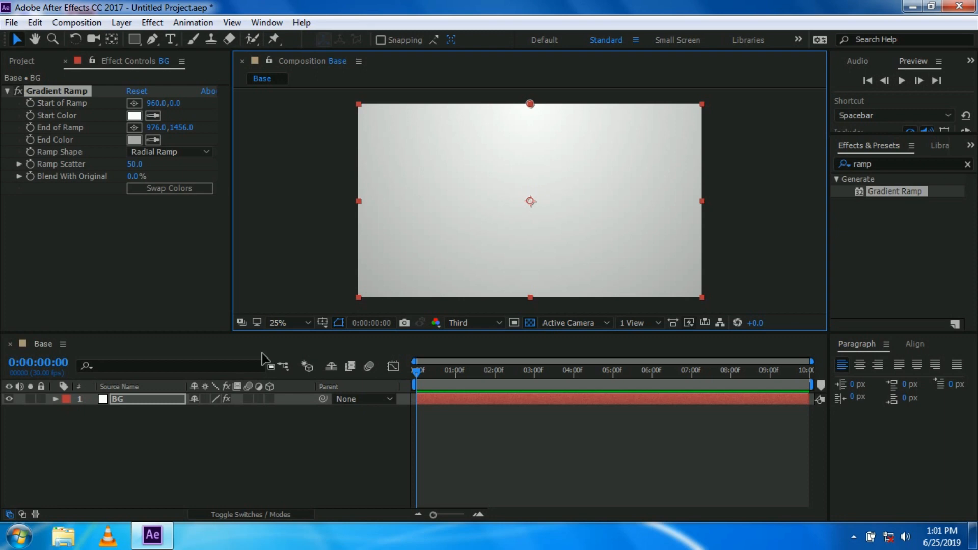
Create a new composition 200 px wide and 195 px high, keeping the default name Comp 1.
left_click(22, 62)
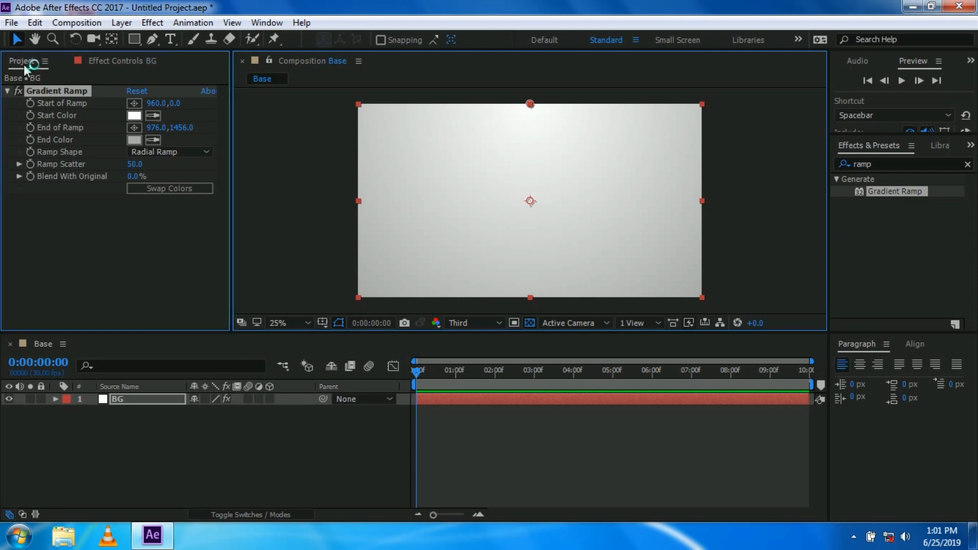
left_click(178, 437)
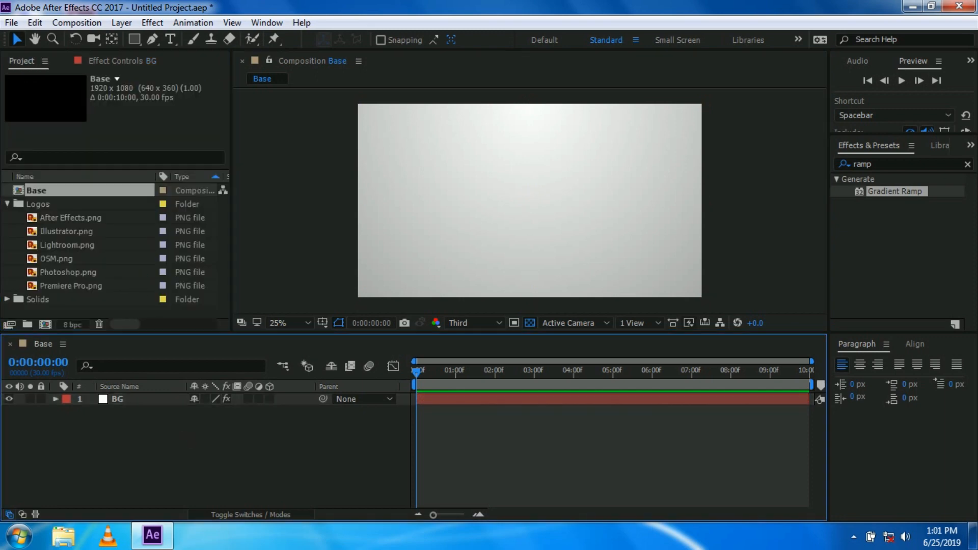
right_click(167, 318)
left_click(293, 323)
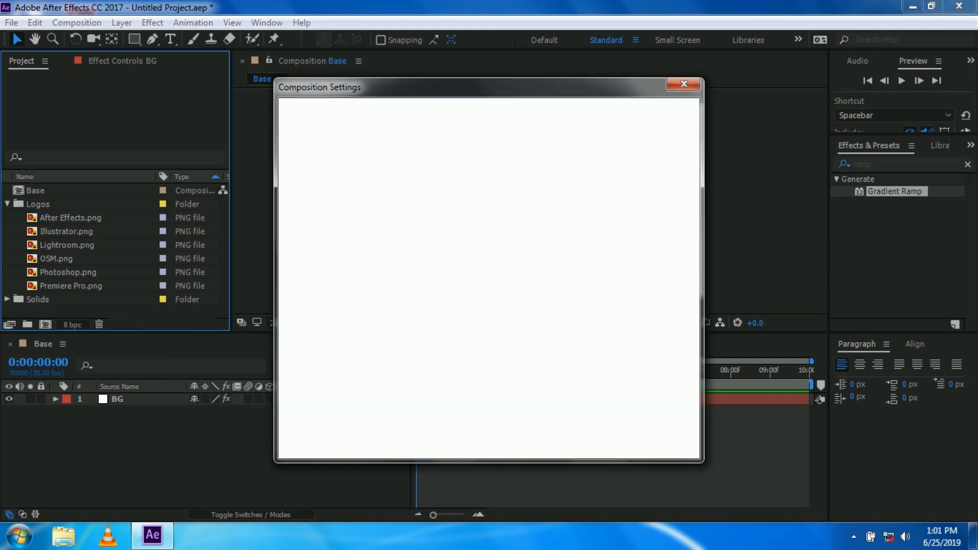
left_click(379, 187)
type("200")
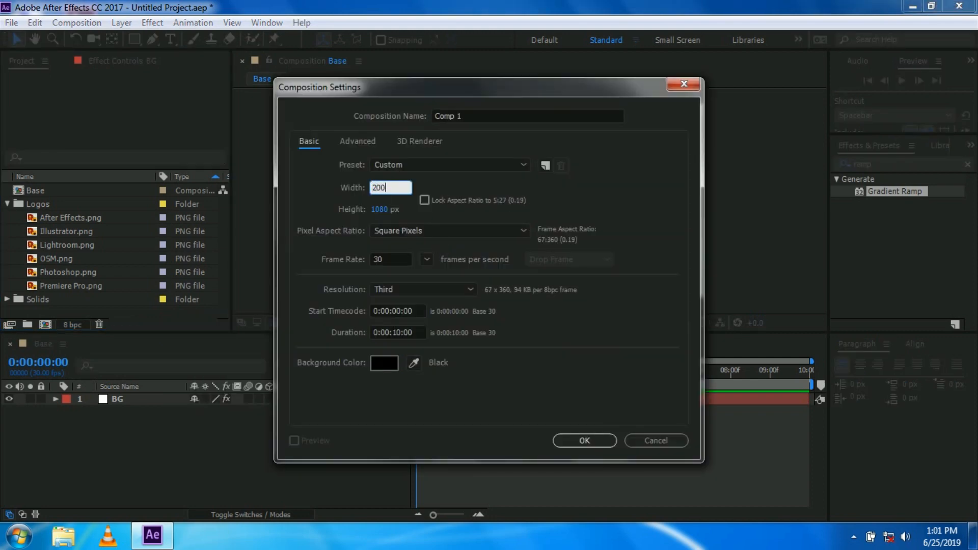
left_click(387, 210)
type("195")
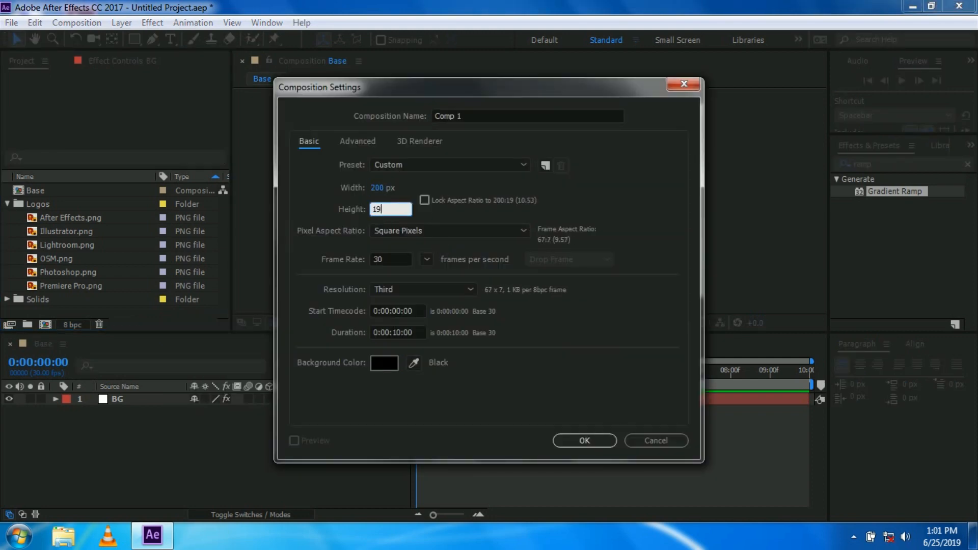
left_click(567, 444)
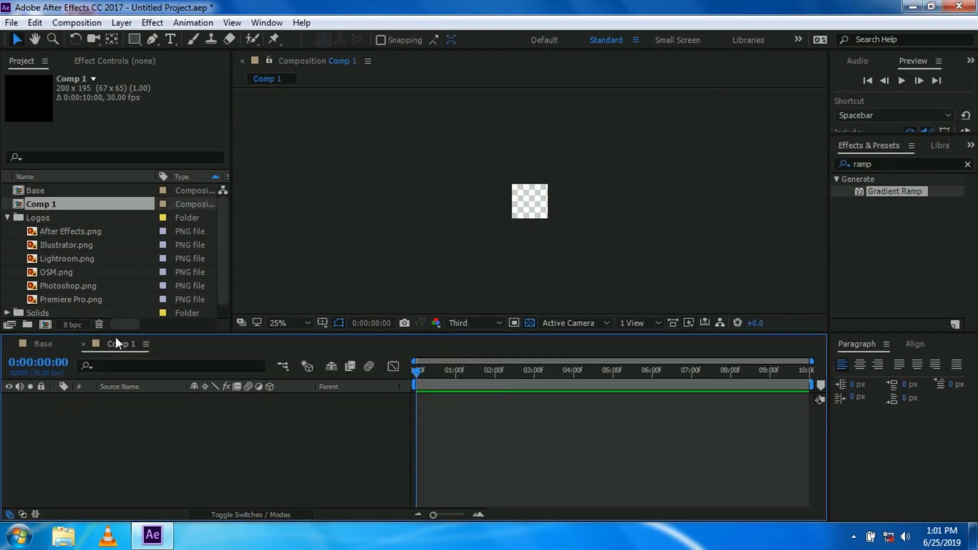
Add all six PNG files from the Logos folder to Comp 1 as layers.
left_click(66, 233)
left_click(78, 299, "shift")
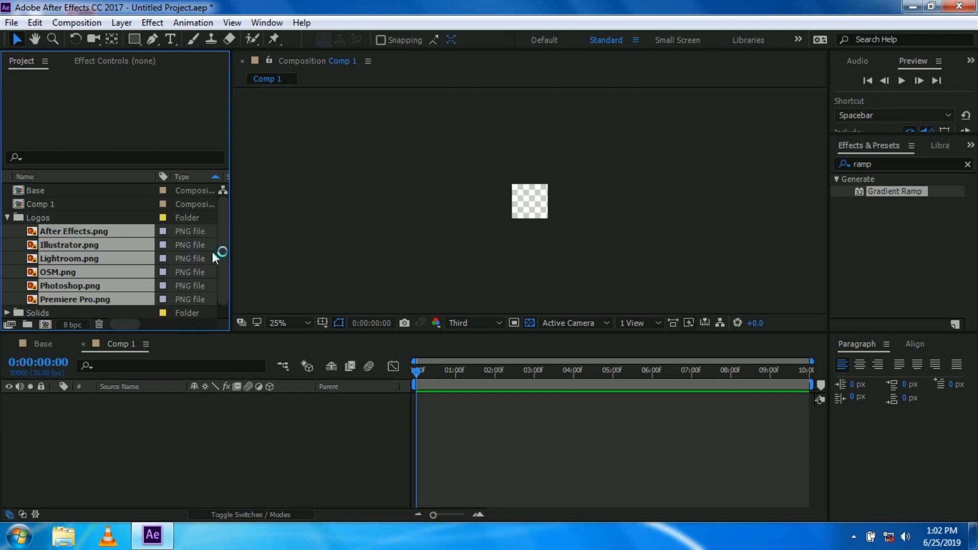
left_click_drag(109, 271, 137, 457)
left_click(319, 492)
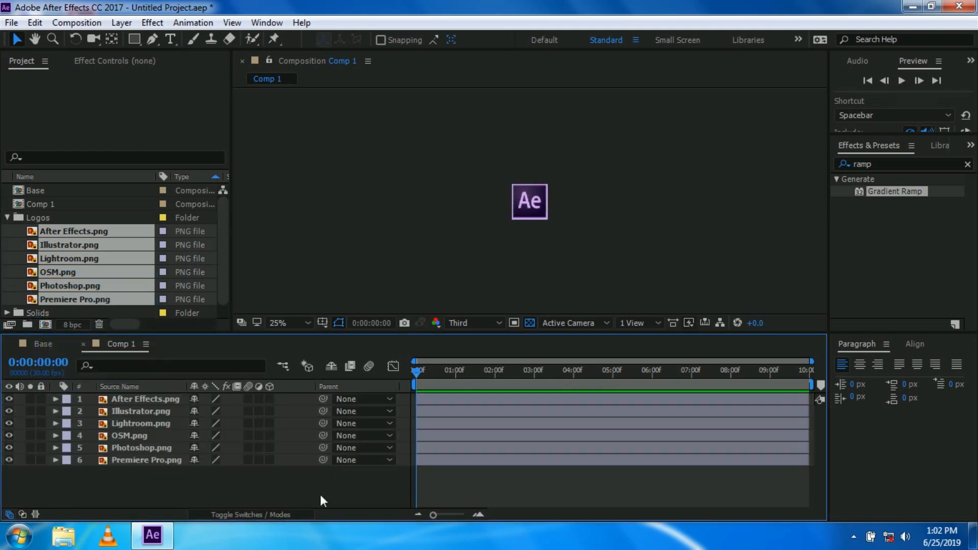
Hide every logo layer except Premiere Pro.png and move OSM.png to the top of the layer stack.
left_click_drag(11, 417, 10, 450)
left_click_drag(118, 435, 123, 401)
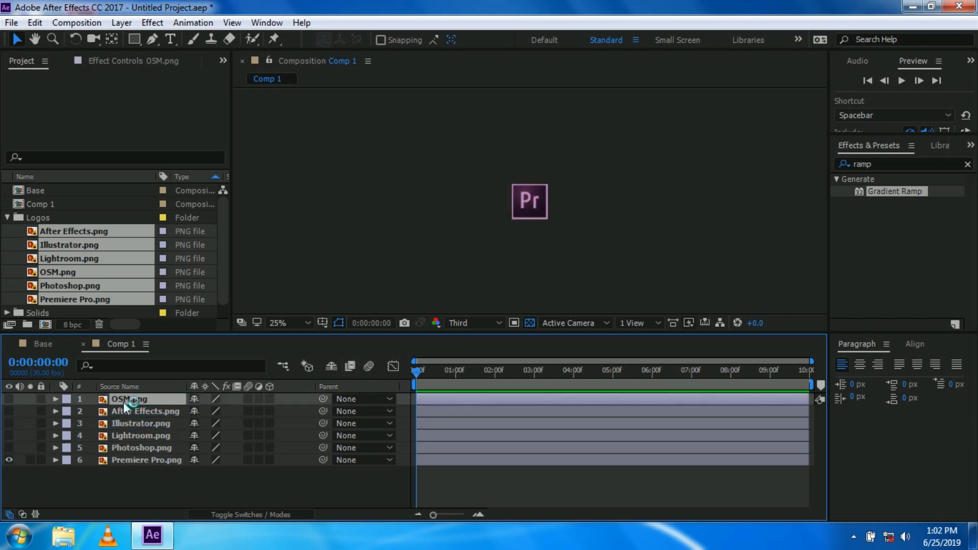
Start keyframing the Premiere Pro.png layer's position at 0:00:00:00 with an X value of -160.
left_click(147, 465)
key("period")
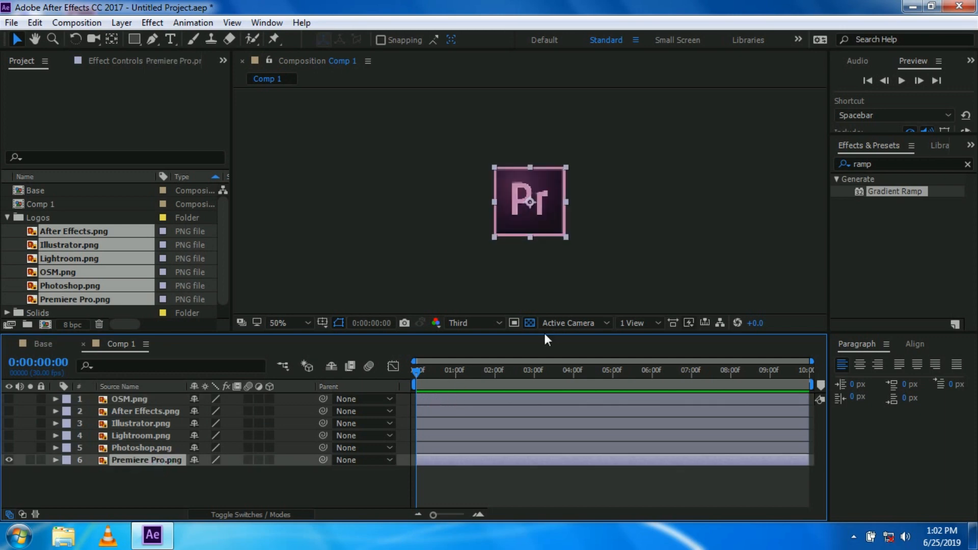
key("period")
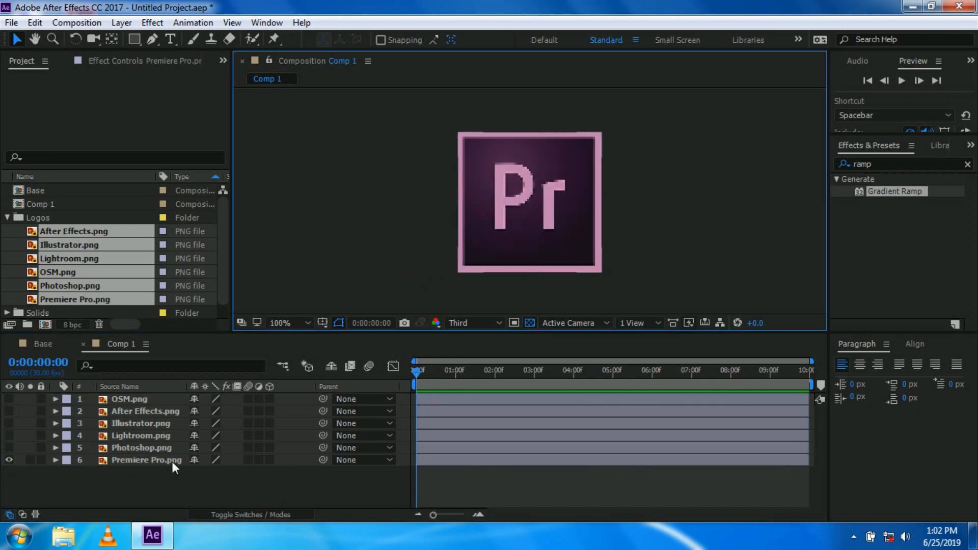
key("p")
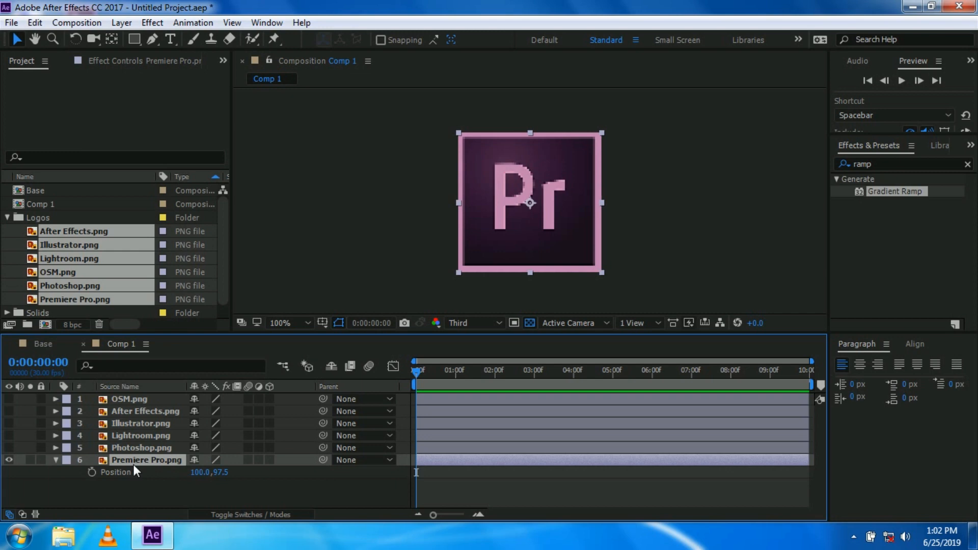
left_click(92, 472)
left_click(197, 472)
type("-16")
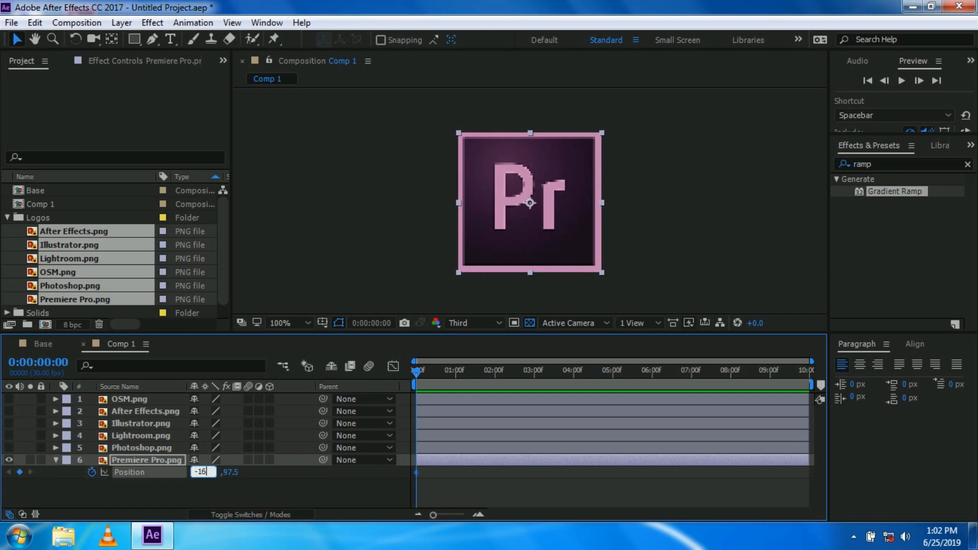
type("0")
key("Return")
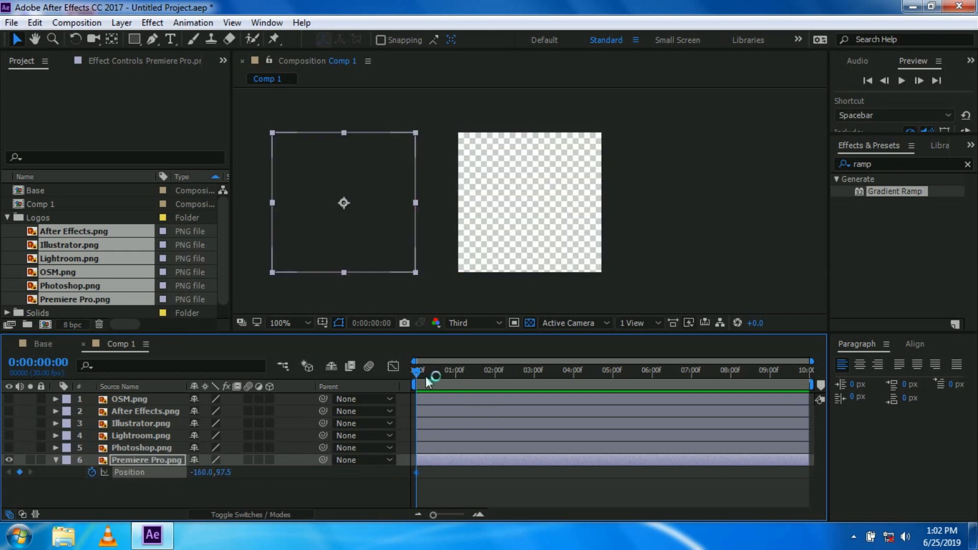
Add a position keyframe for Premiere Pro.png at 0:00:00:10 with an X value of 100.
left_click_drag(432, 376, 430, 371)
left_click(202, 472)
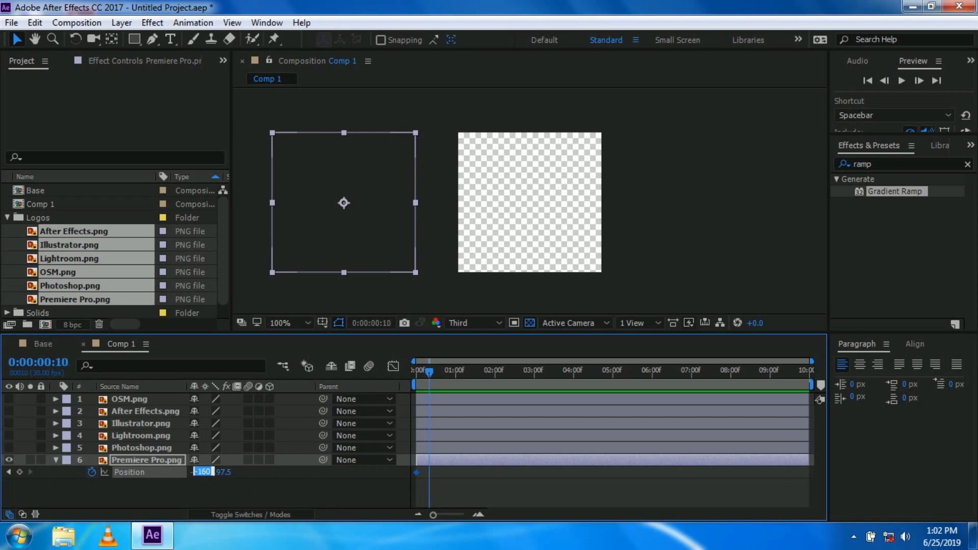
key("Return")
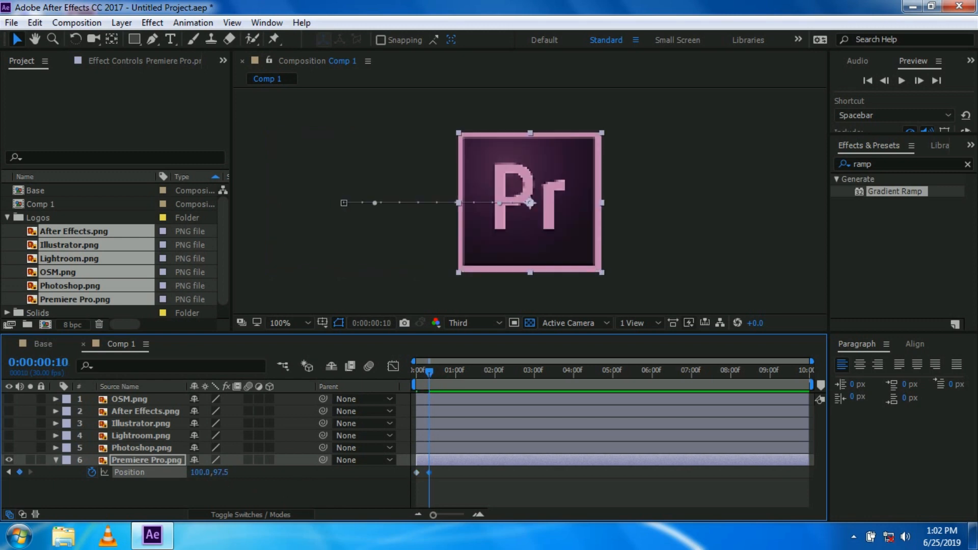
left_click(279, 509)
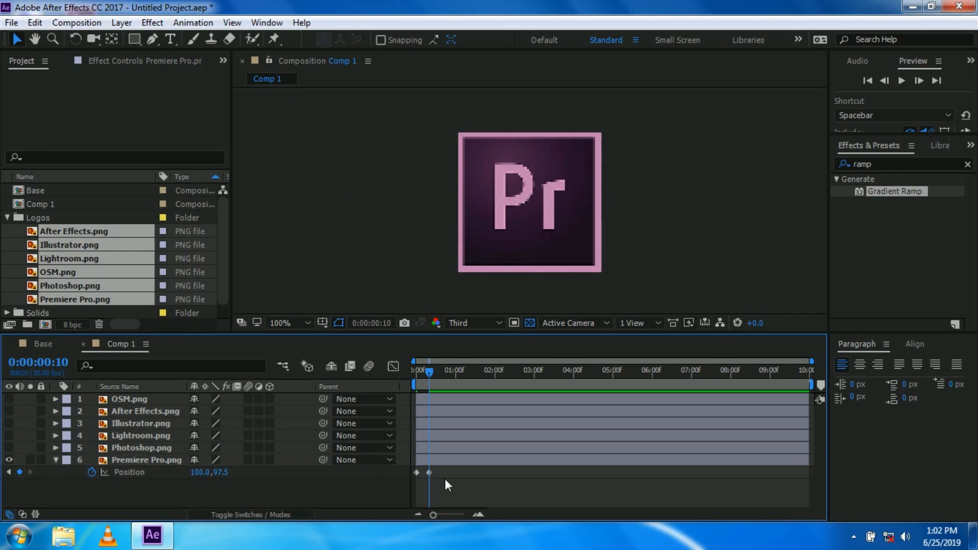
Apply Easy Ease to both position keyframes of the Premiere Pro.png layer.
left_click(405, 471)
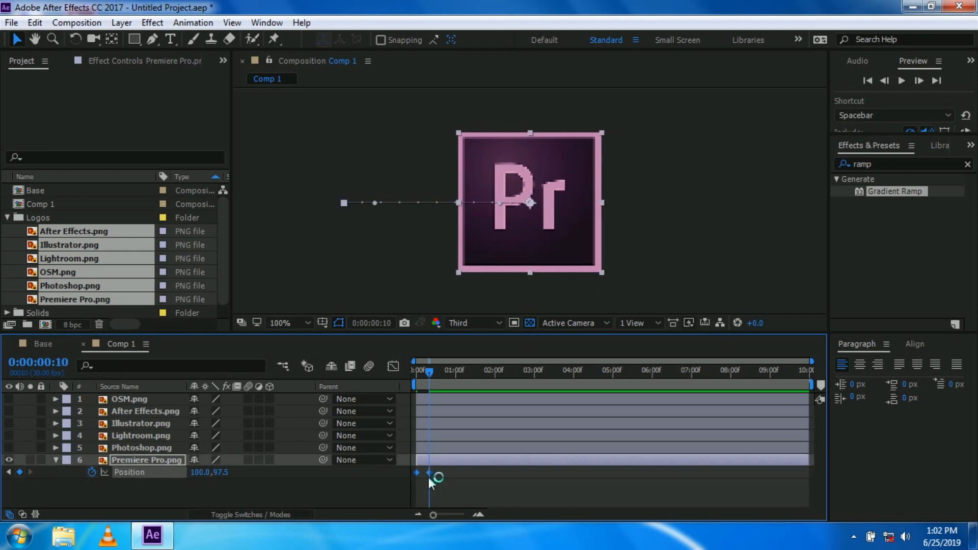
right_click(429, 472)
mouse_move(552, 461)
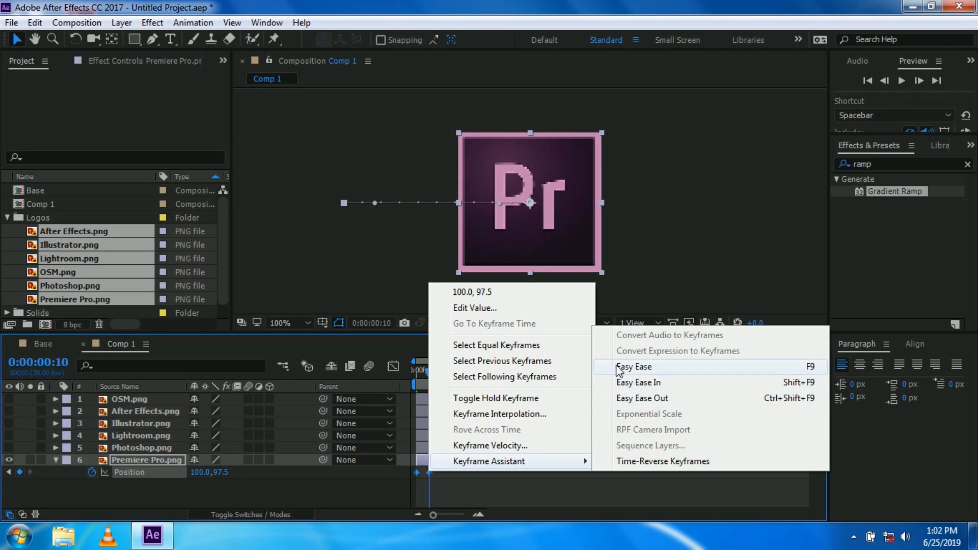
left_click(631, 366)
Reshape the position speed graph in the Graph Editor by extending the second keyframe's ease influence toward the first keyframe.
left_click(392, 367)
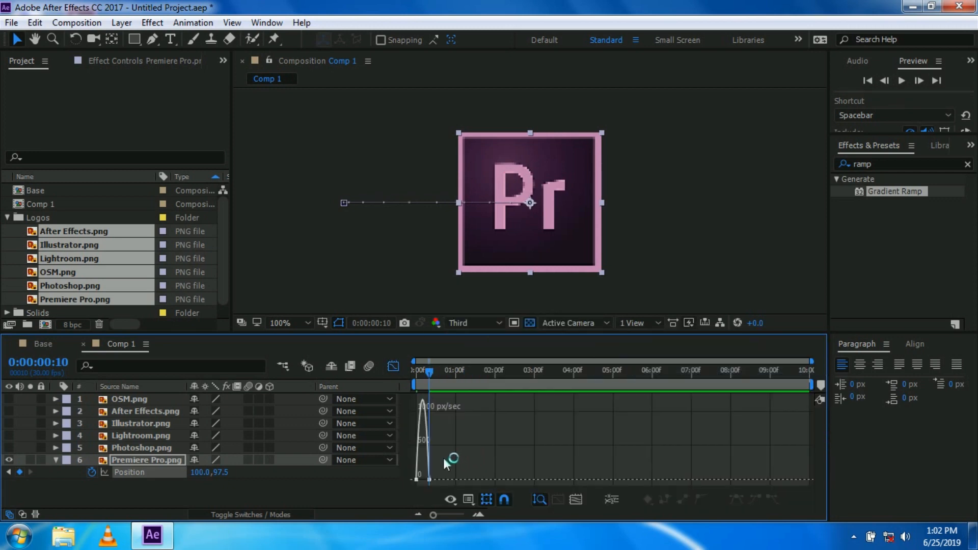
left_click_drag(436, 514, 447, 514)
right_click(472, 446)
left_click(530, 331)
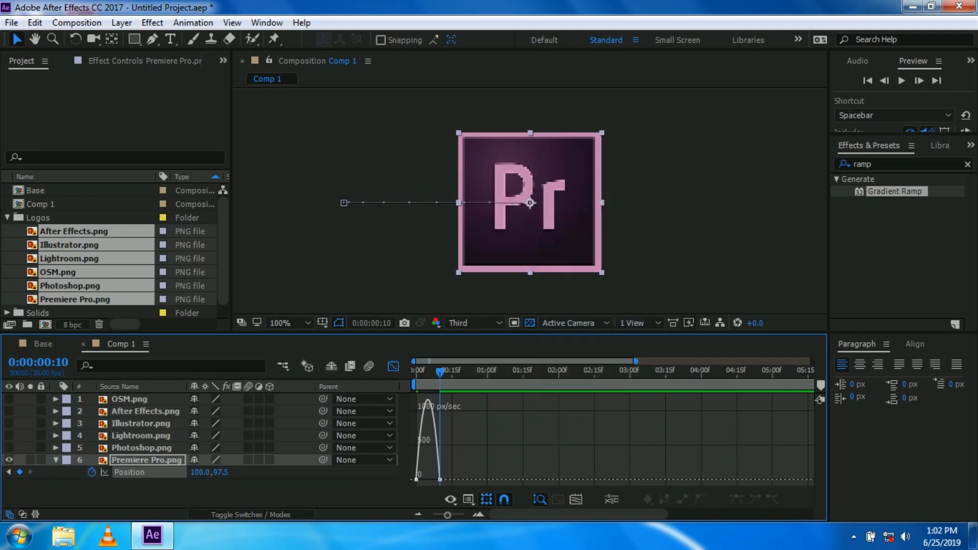
left_click_drag(451, 487, 427, 482)
left_click(393, 366)
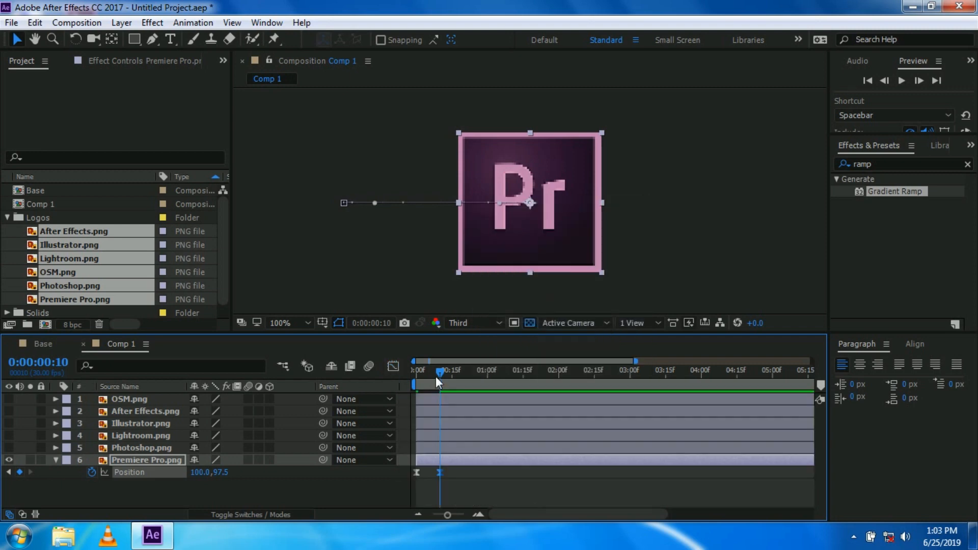
Preview the Premiere Pro logo's slide-in animation from the start of Comp 1.
left_click_drag(437, 371, 411, 372)
key("space")
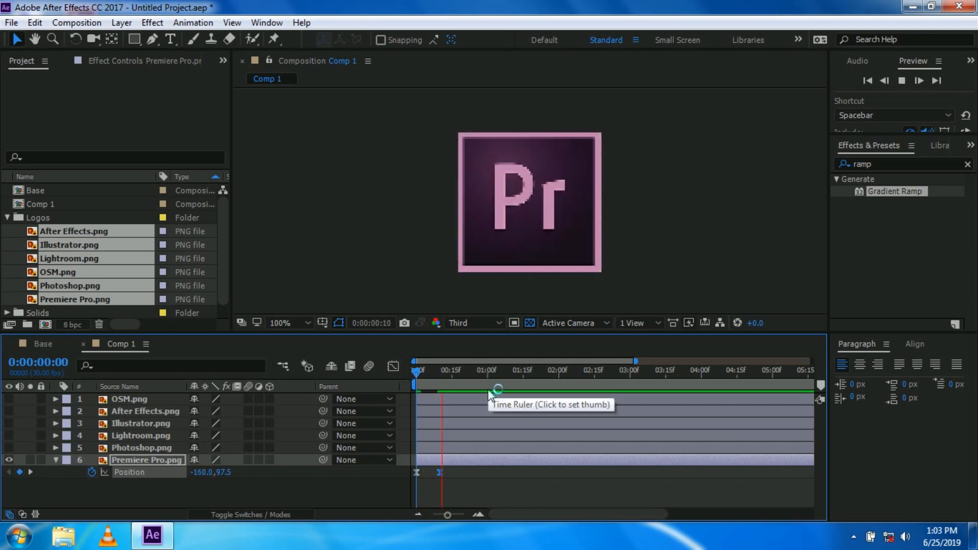
Replay the Premiere Pro logo's eased slide-in and stop playback.
key("space")
key("space")
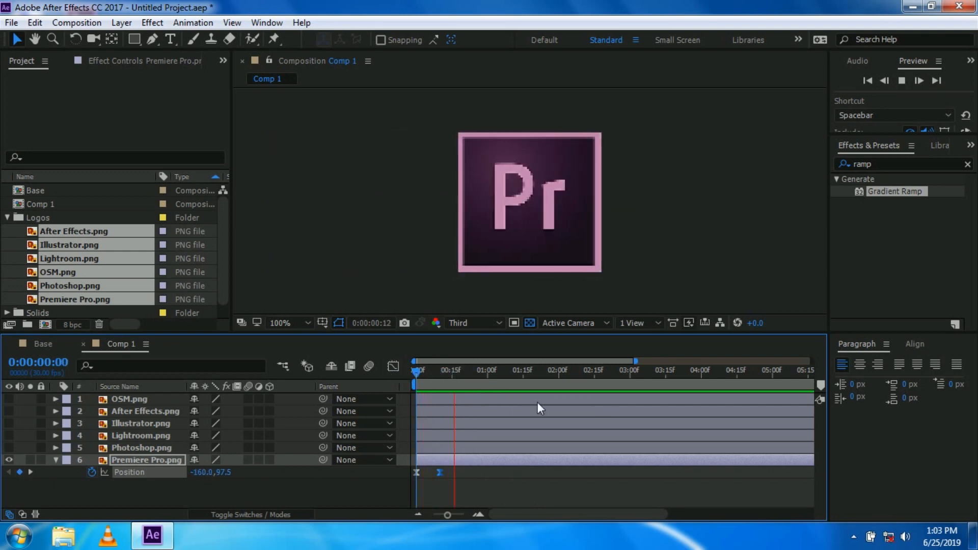
key("space")
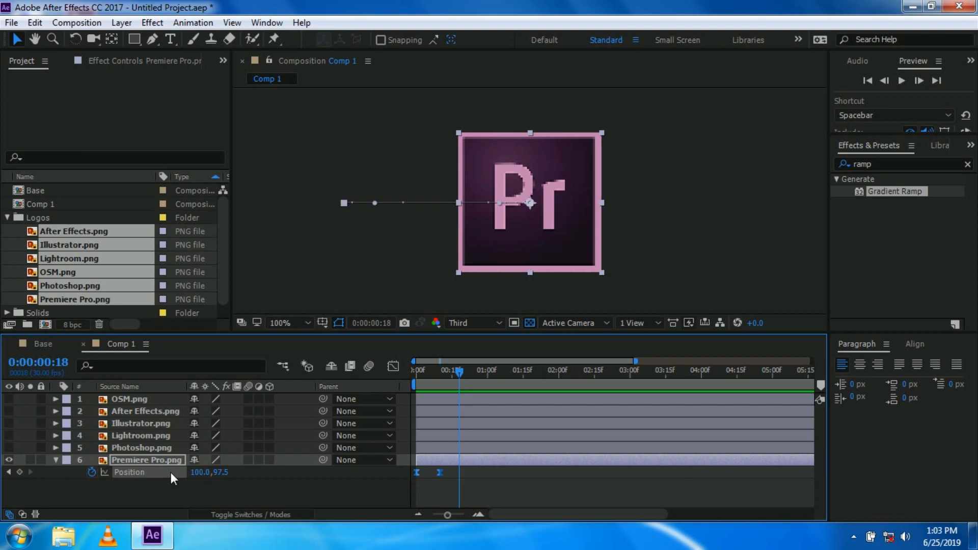
Return to 0:00:00:00 and copy the two position keyframes of the Premiere Pro.png layer.
left_click_drag(462, 370, 391, 374)
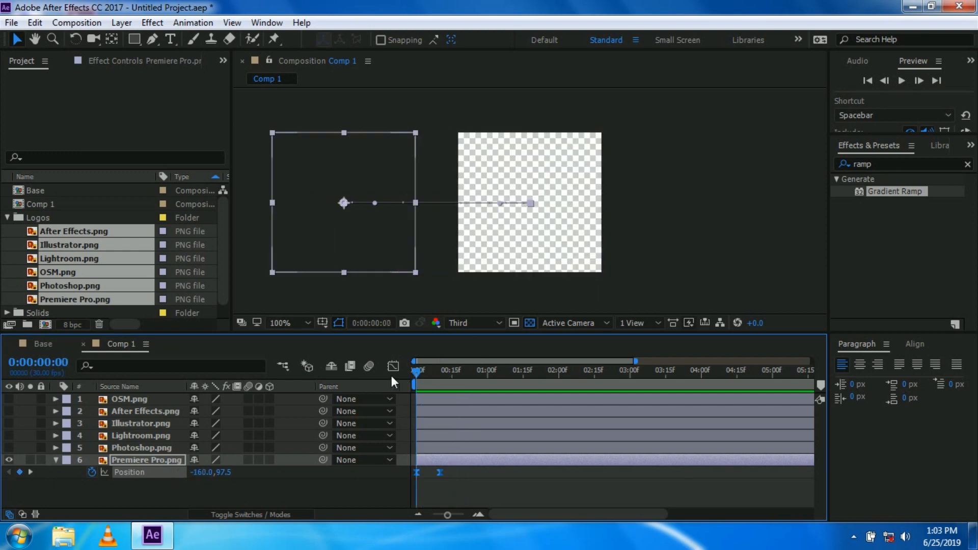
right_click(154, 478)
left_click(133, 475)
left_click(35, 22)
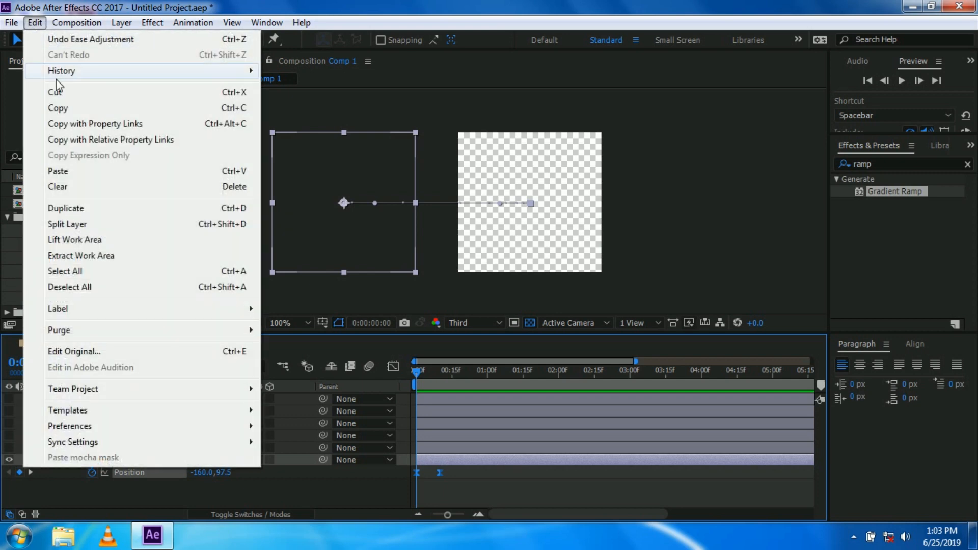
left_click(65, 105)
Make the five hidden logo layers visible and paste the copied position keyframes onto them at 0:00:00:00.
left_click_drag(9, 399, 11, 448)
left_click(144, 398)
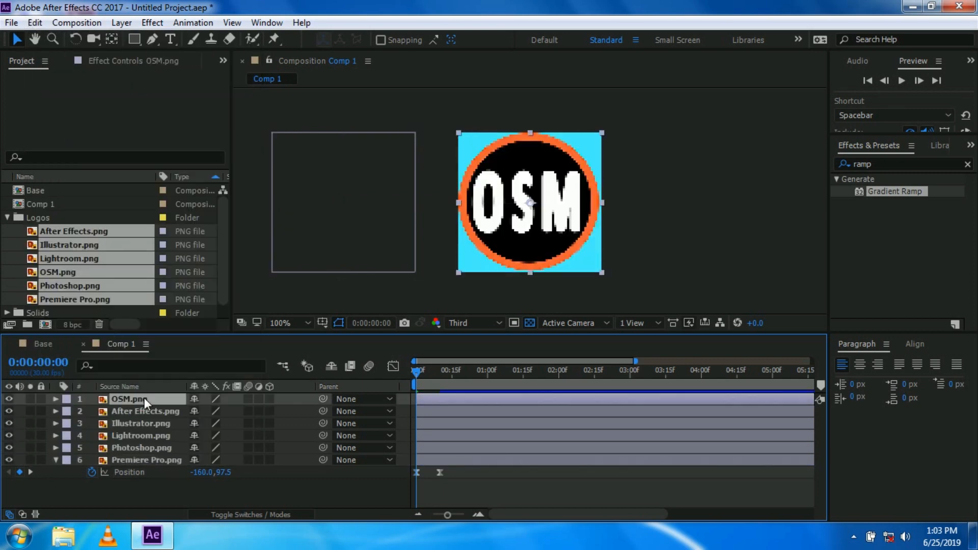
key("p")
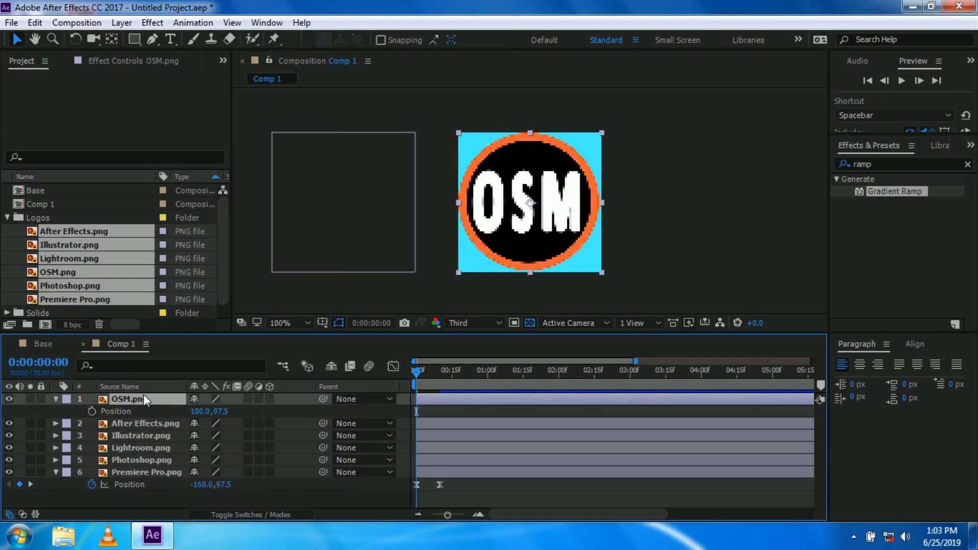
left_click(56, 399)
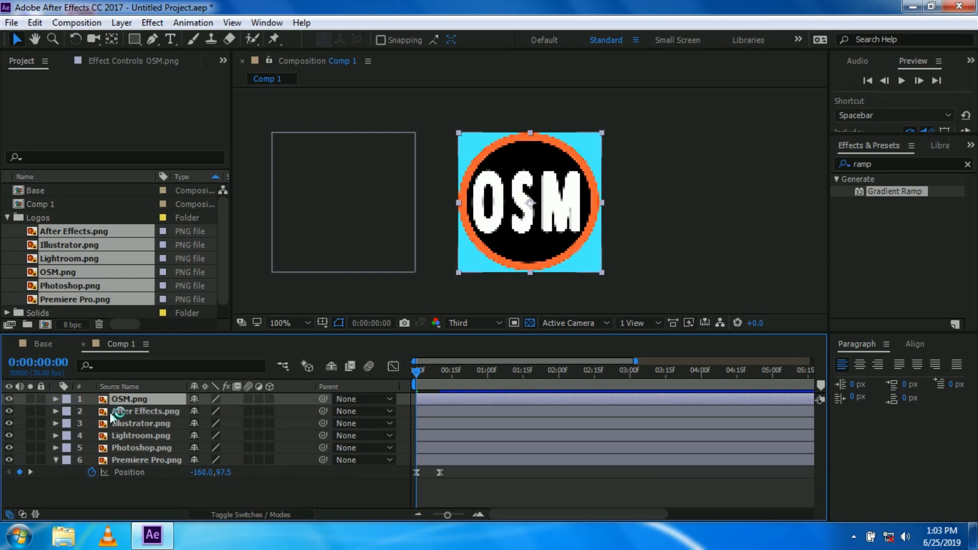
left_click(135, 460, "shift")
key("p")
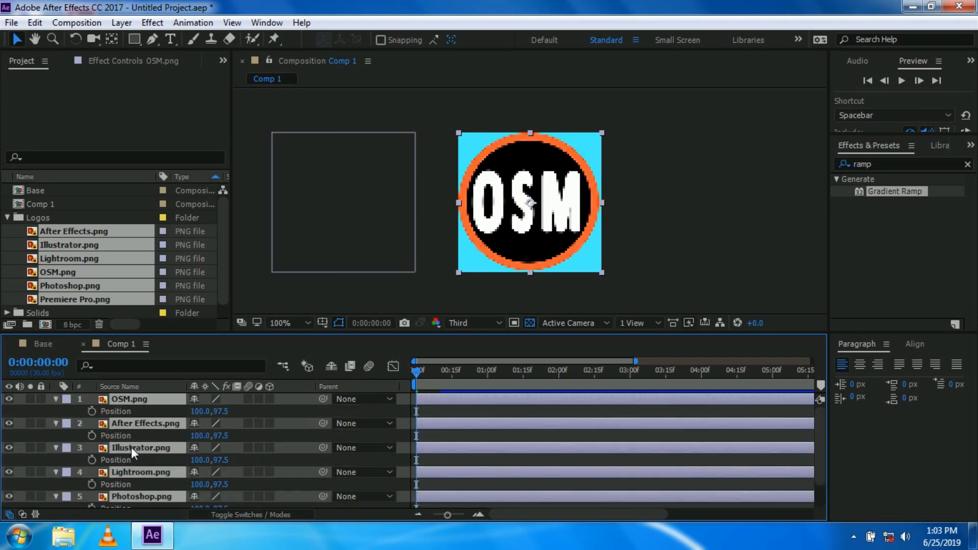
left_click(35, 22)
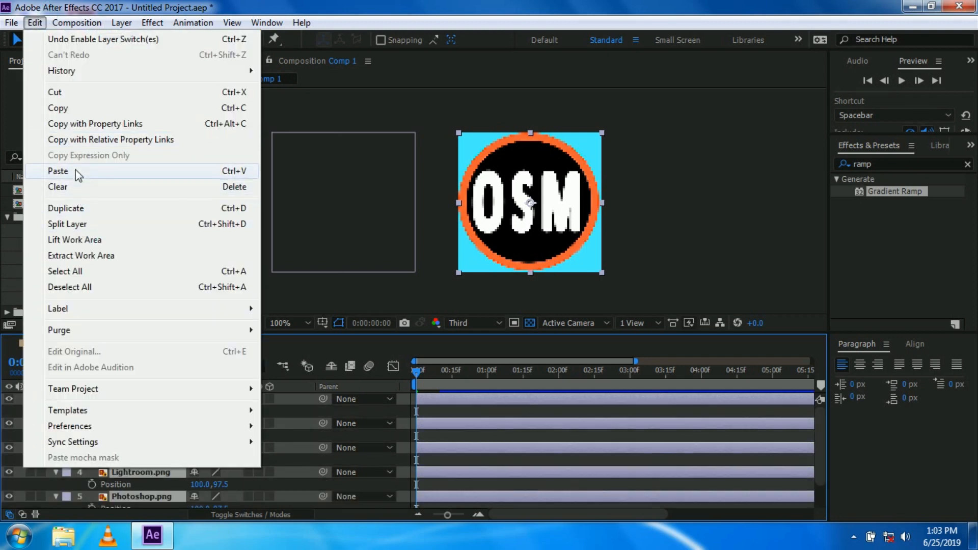
left_click(76, 171)
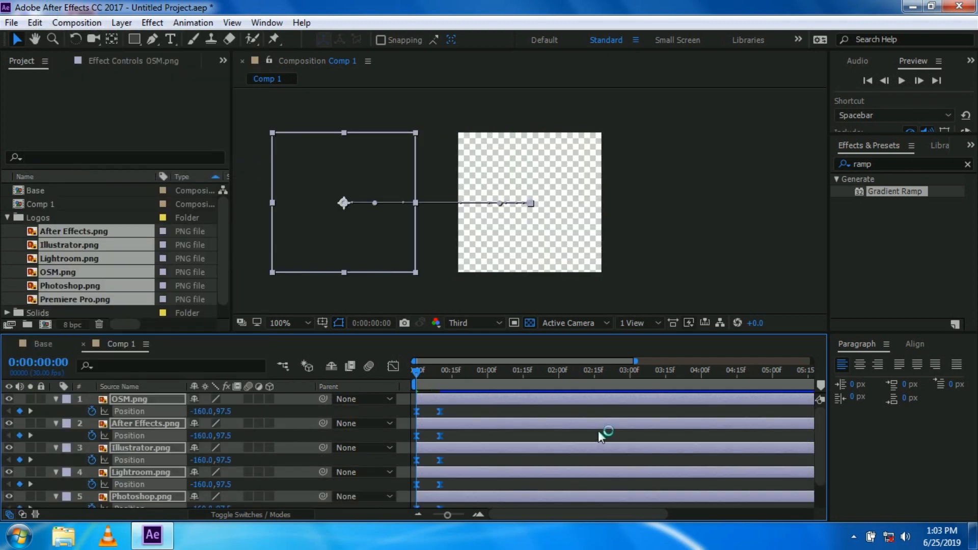
Shift the Photoshop.png layer so it starts at 0:00:00:10, when Premiere Pro.png finishes sliding in.
left_click_drag(820, 471, 820, 493)
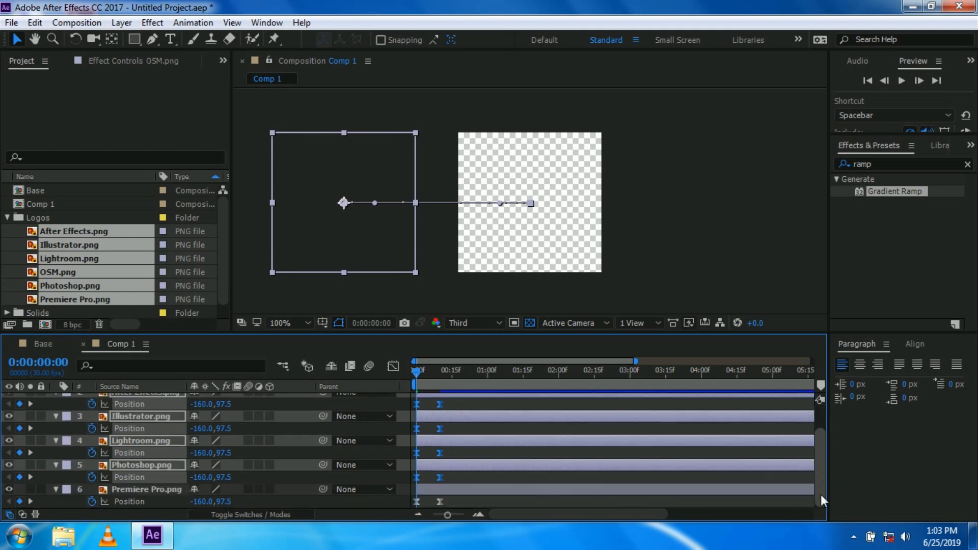
left_click(473, 487)
left_click_drag(456, 490, 479, 492)
left_click_drag(631, 494, 611, 492)
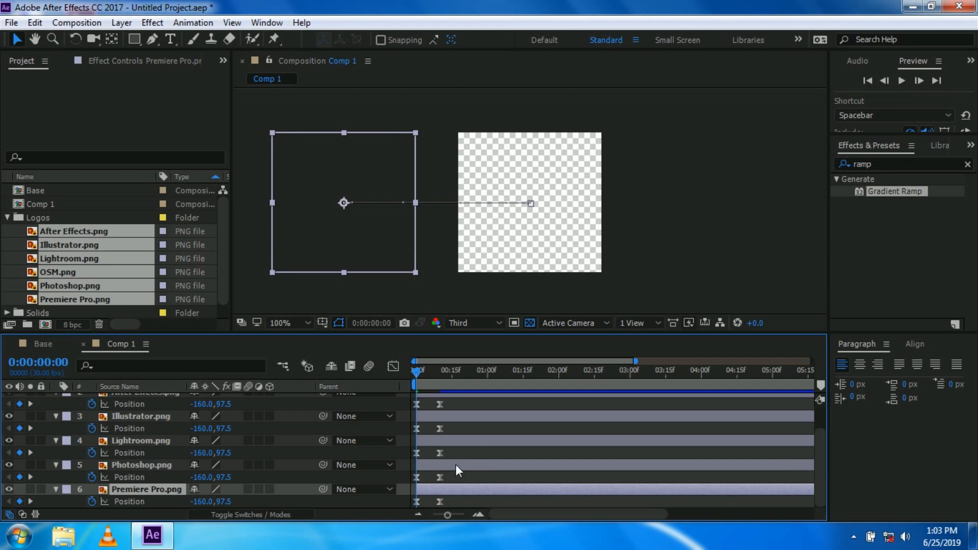
left_click_drag(455, 465, 478, 467)
Shift the Lightroom.png layer to start at 0:00:00:20 and the Illustrator.png layer to start at 0:00:01:00.
key("equal")
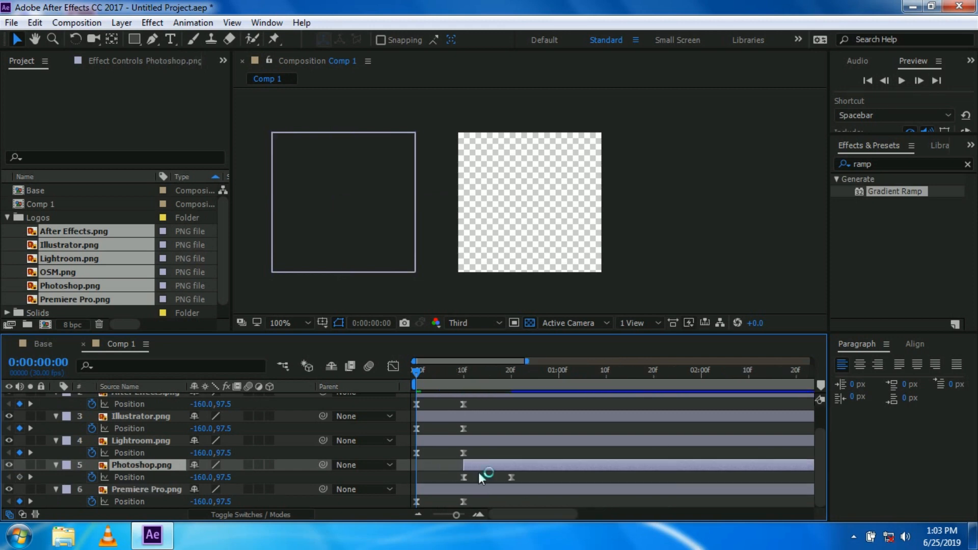
key("equal")
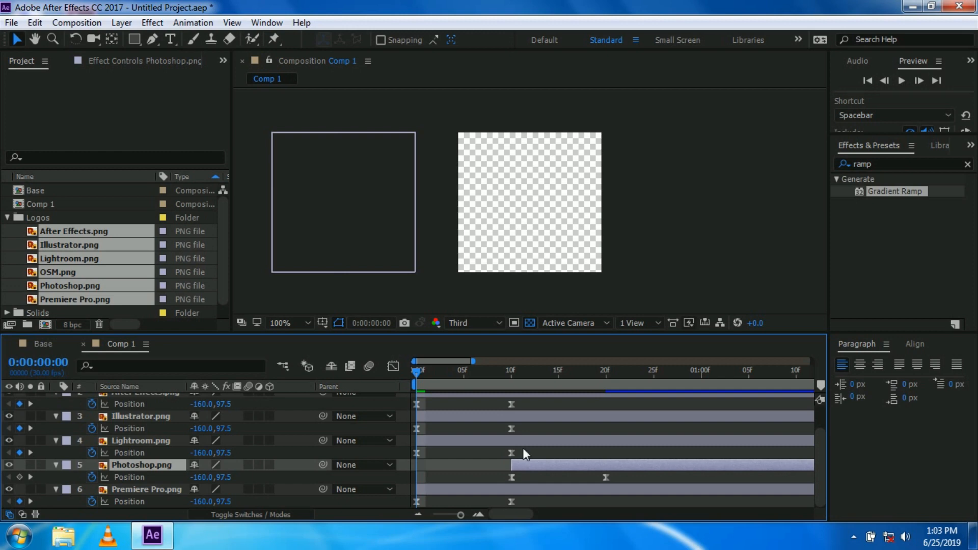
left_click_drag(513, 436, 637, 445)
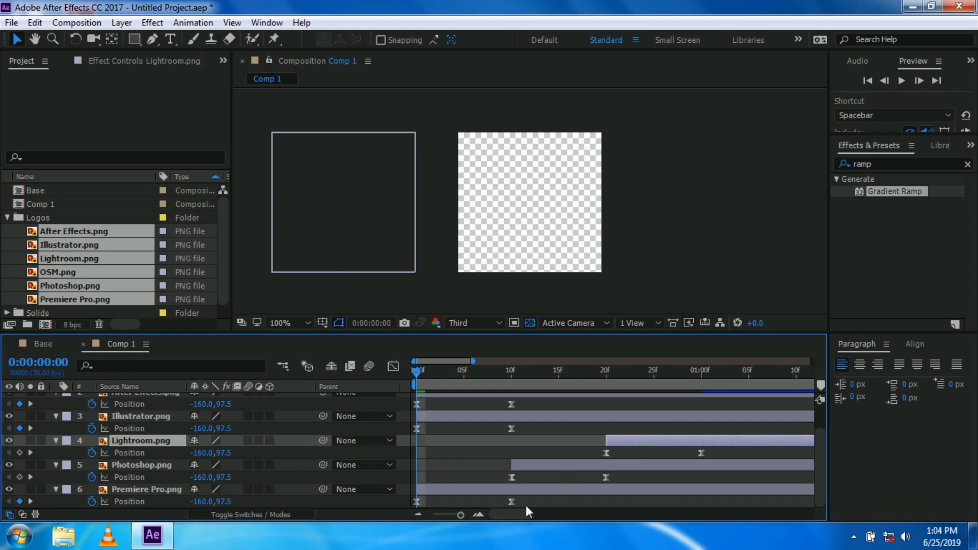
left_click_drag(566, 417, 752, 423)
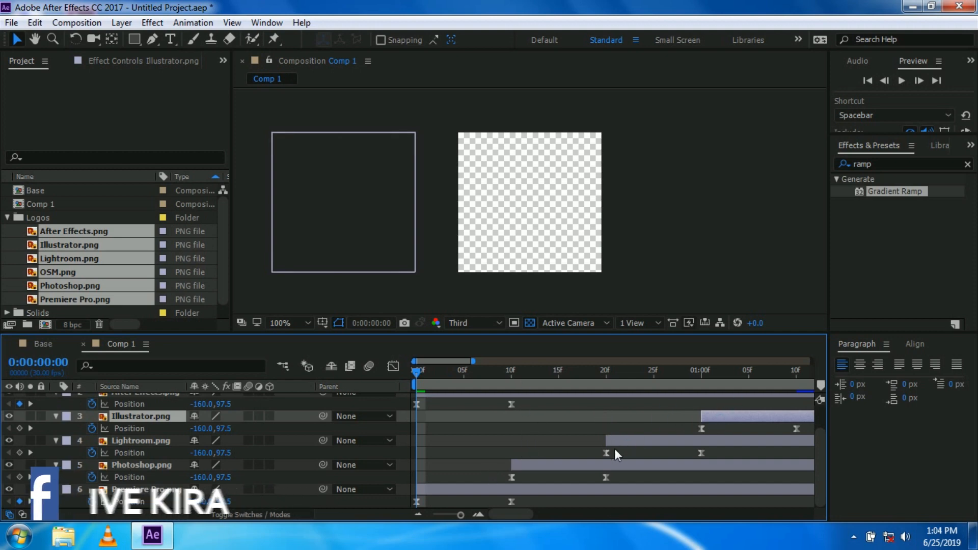
Shift the After Effects.png layer to start at 0:00:01:10 and the OSM.png layer to start at 0:00:01:20.
left_click_drag(819, 458, 818, 437)
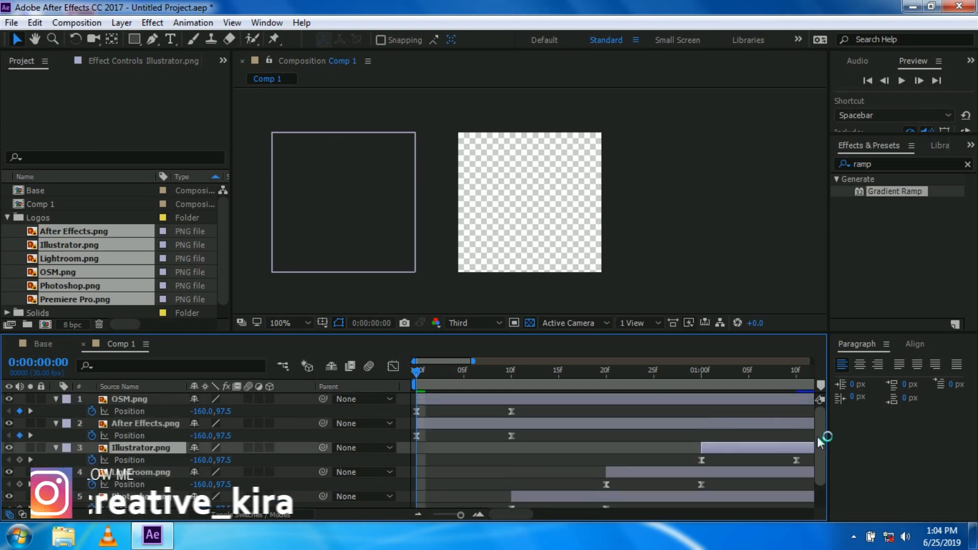
left_click_drag(674, 426, 813, 423)
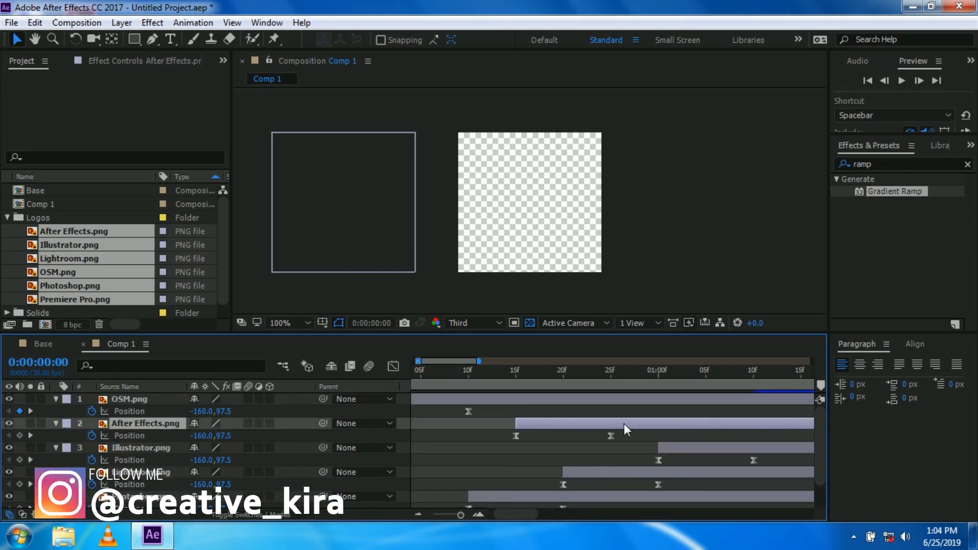
left_click_drag(625, 423, 778, 426)
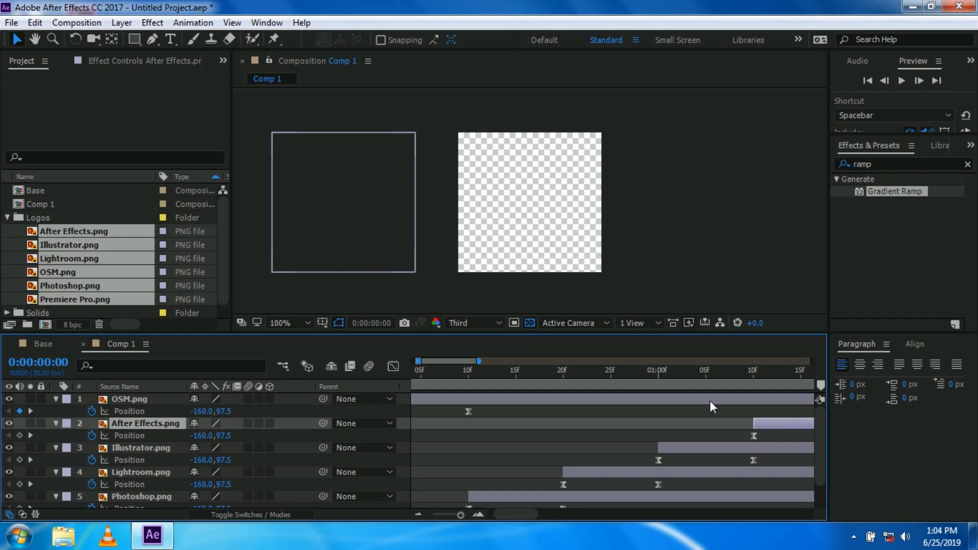
left_click_drag(710, 400, 810, 402)
left_click_drag(615, 403, 794, 403)
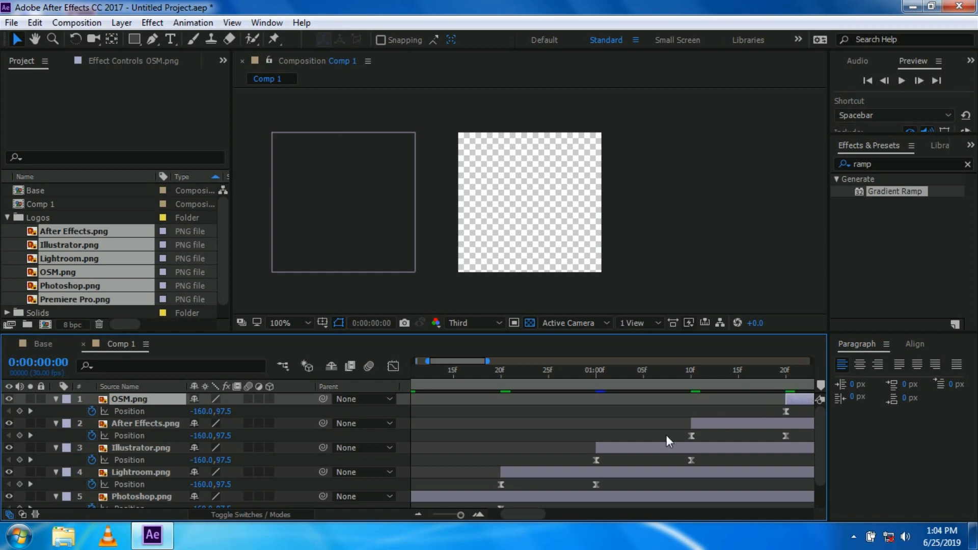
Collapse the position properties of all six logo layers in Comp 1.
scroll(666, 438, "down", 4)
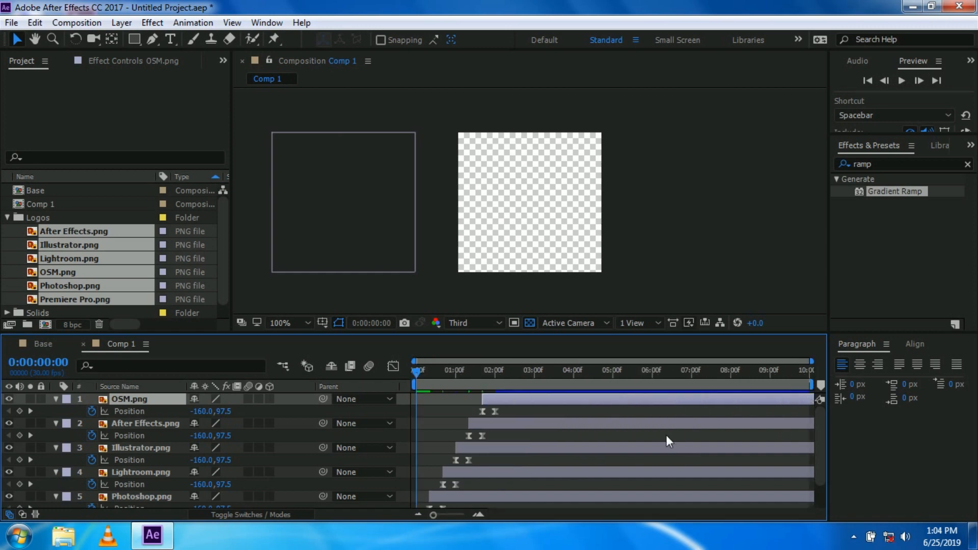
left_click(144, 501, "shift")
key("p")
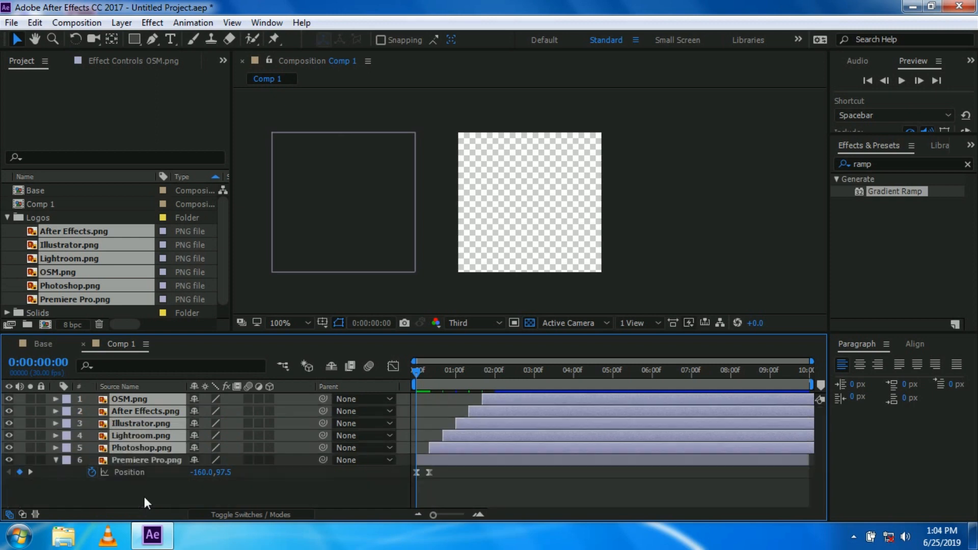
left_click(133, 460)
key("p")
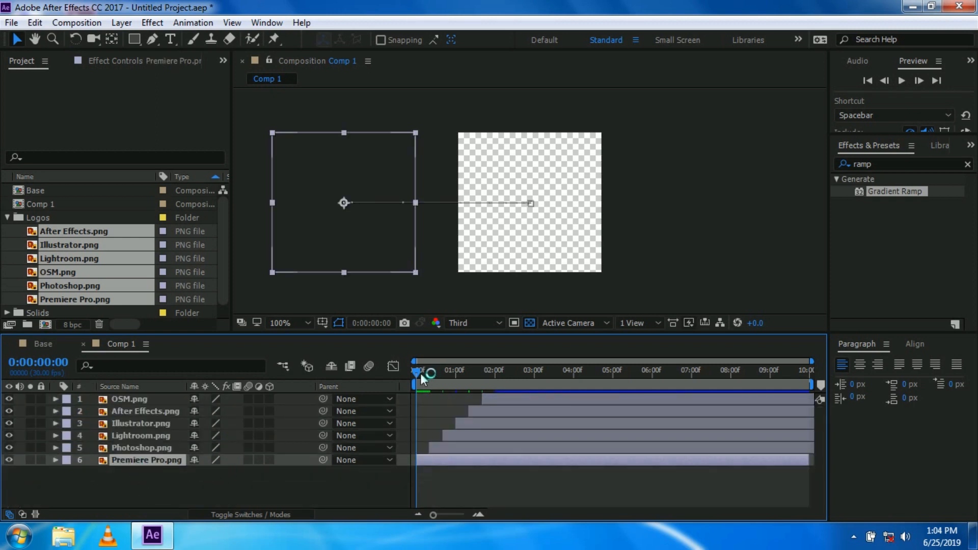
Preview the staggered slide-in of all the logos in Comp 1 and deselect the layers.
key("space")
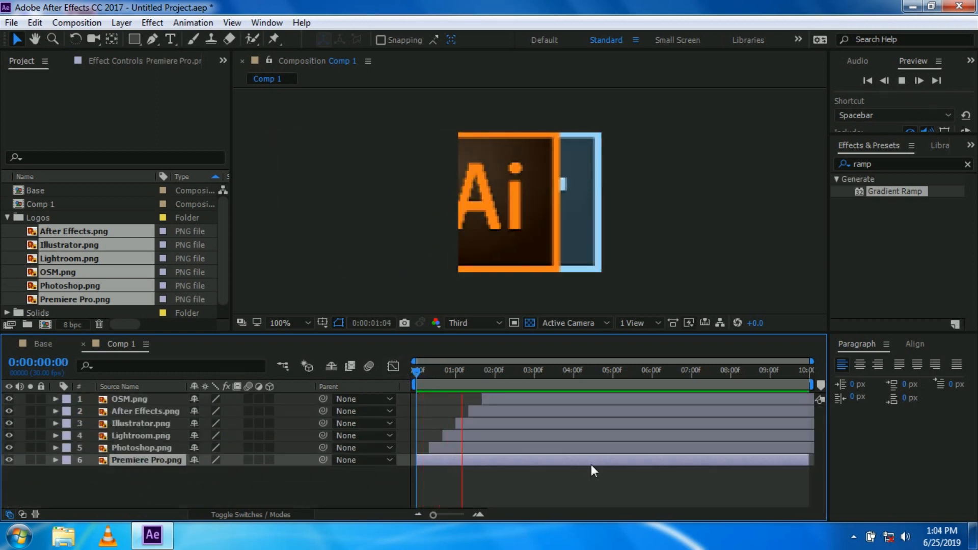
key("space")
left_click(310, 477)
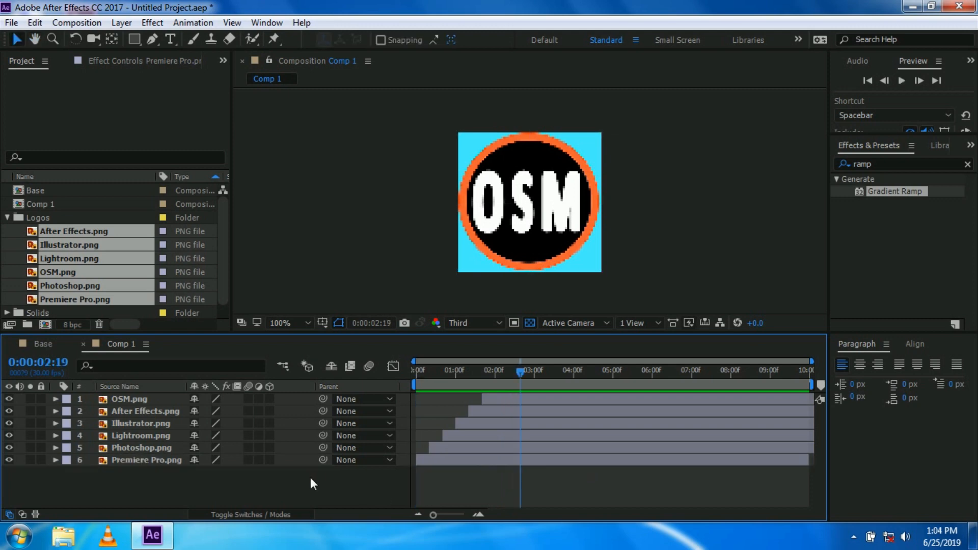
Add Comp 1 above the BG layer in the Base composition and show the layer alignment options.
left_click(45, 345)
left_click(7, 219)
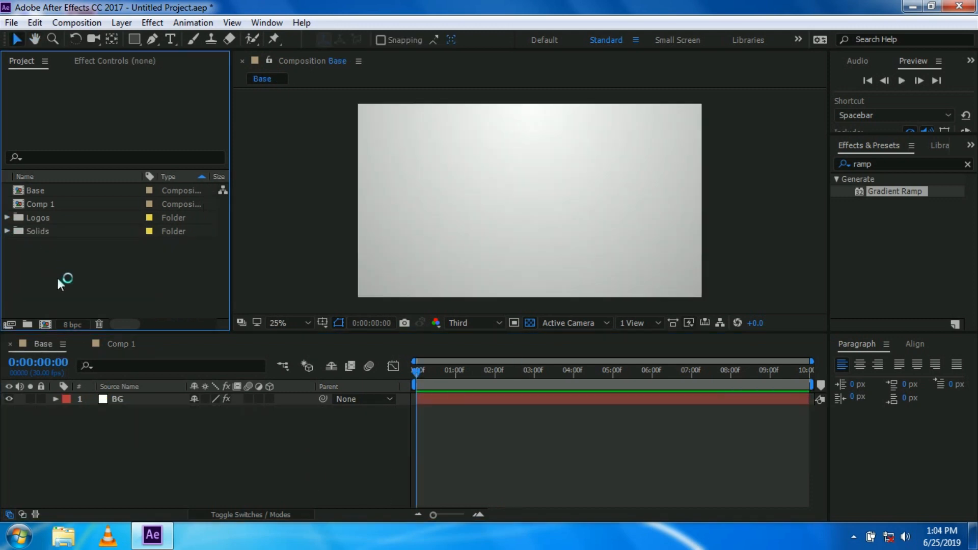
left_click(66, 189)
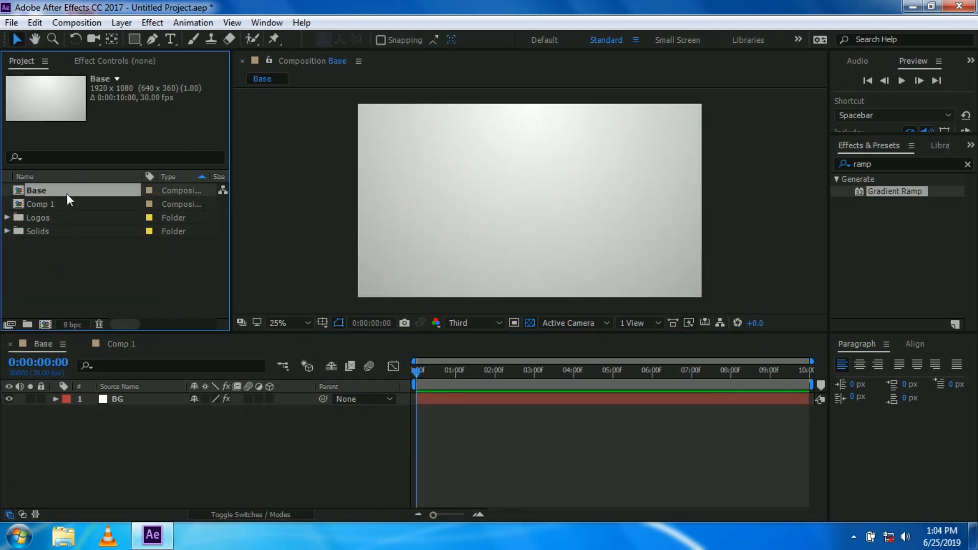
left_click(69, 202)
left_click_drag(69, 207, 124, 396)
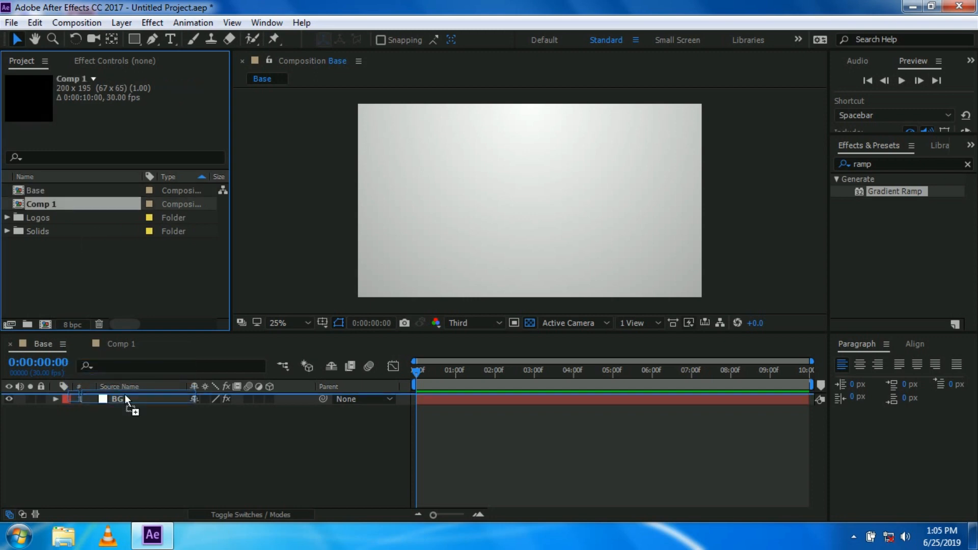
left_click(920, 345)
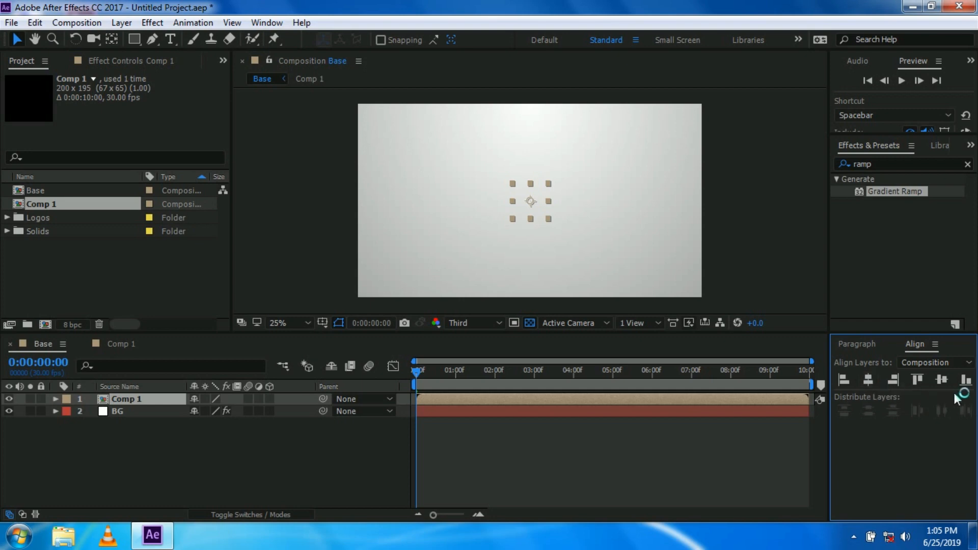
Preview the logo animation over the gradient background from the start of the Base composition.
left_click(417, 377)
key("space")
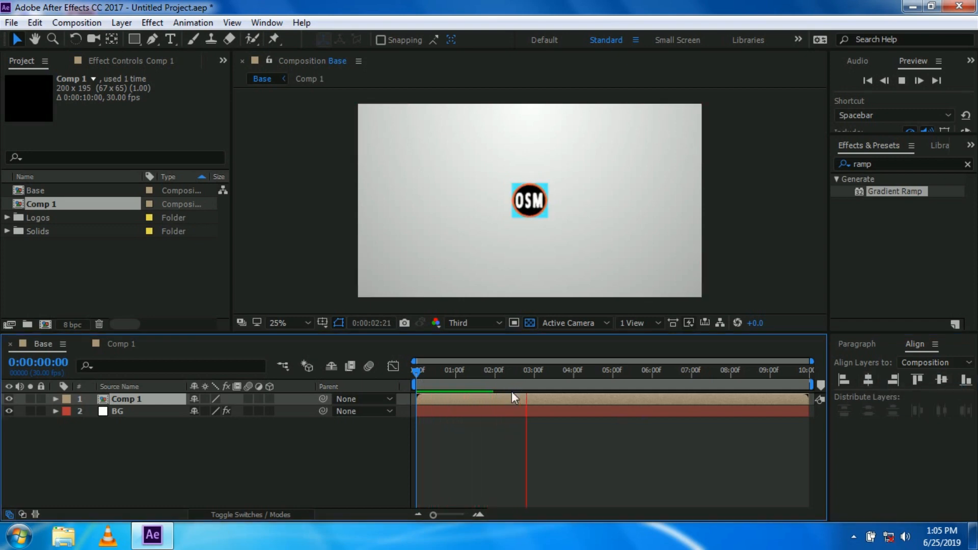
key("space")
key("Home")
key("space")
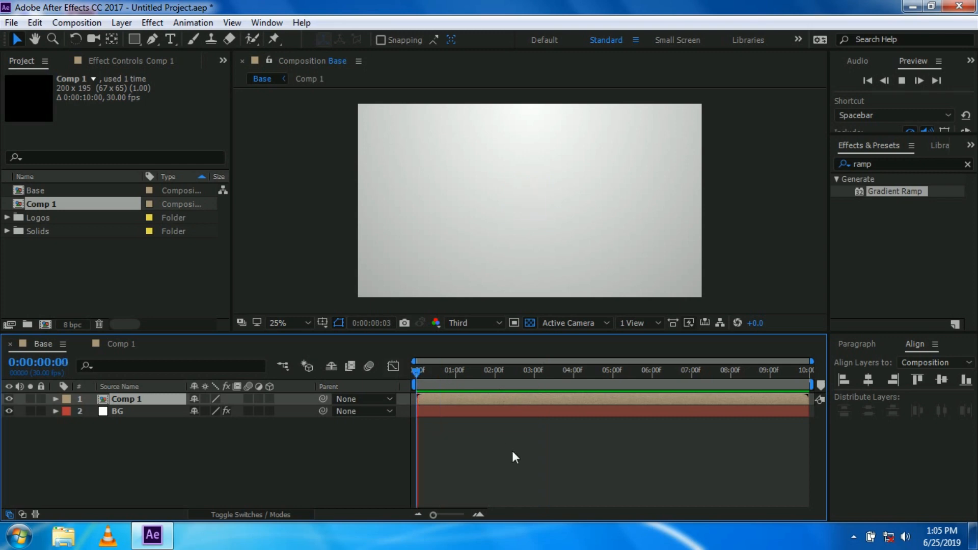
key("space")
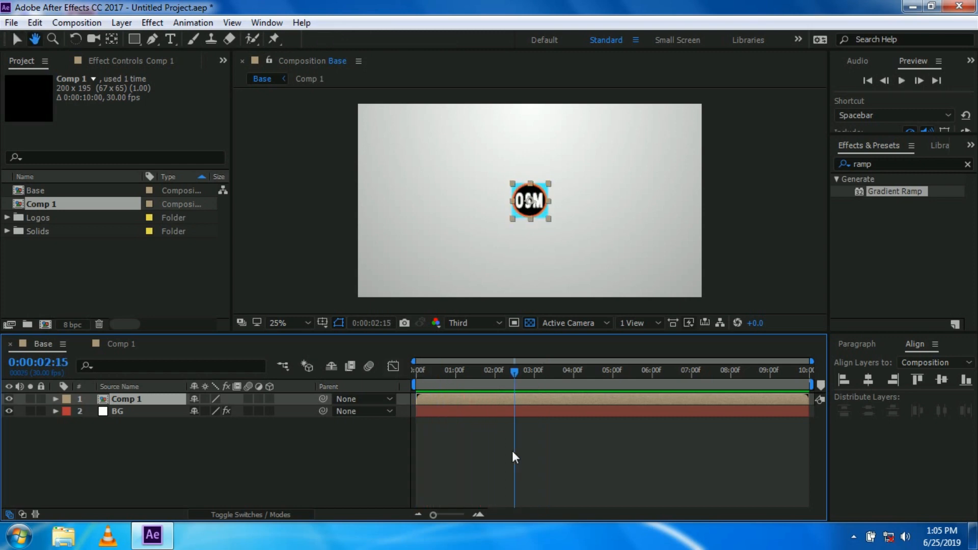
Create a new text layer in the Base composition.
left_click(313, 449)
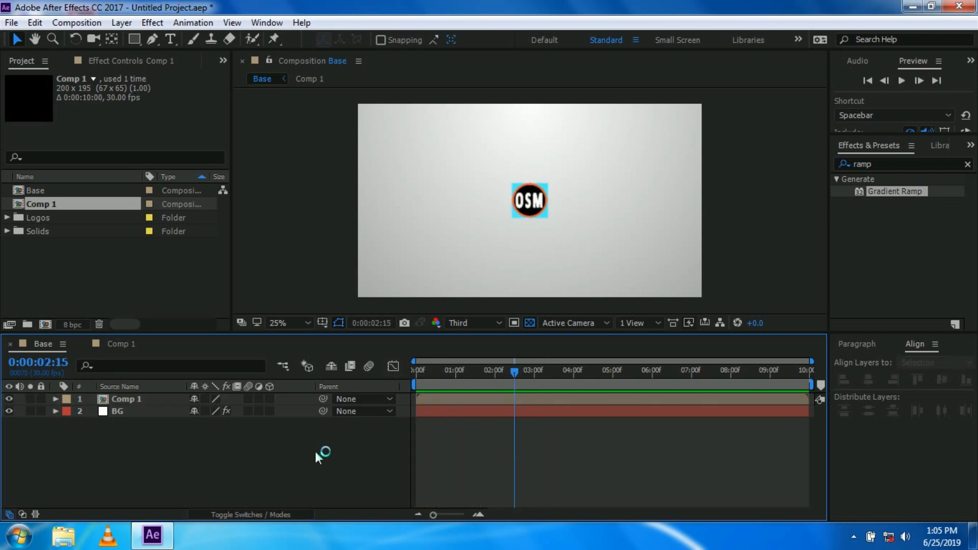
right_click(313, 449)
mouse_move(436, 289)
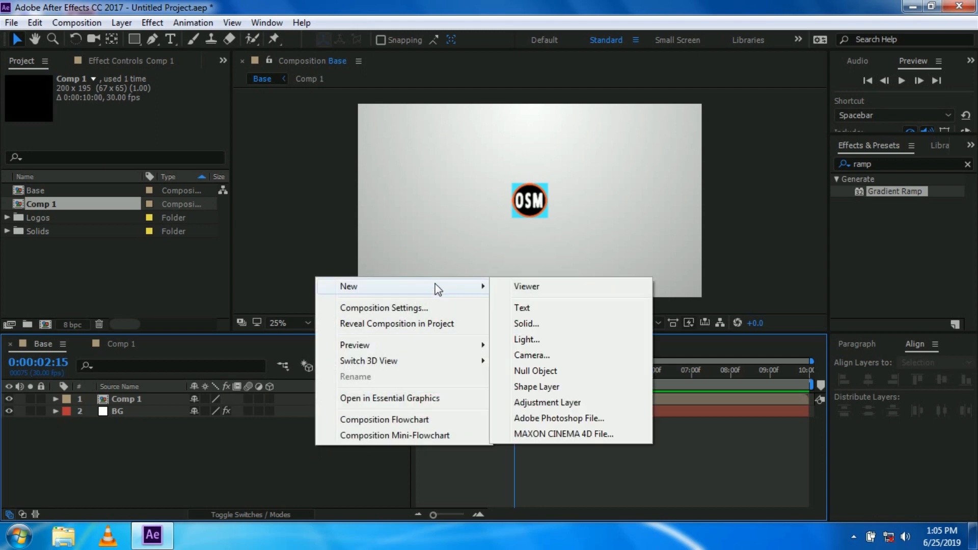
left_click(540, 309)
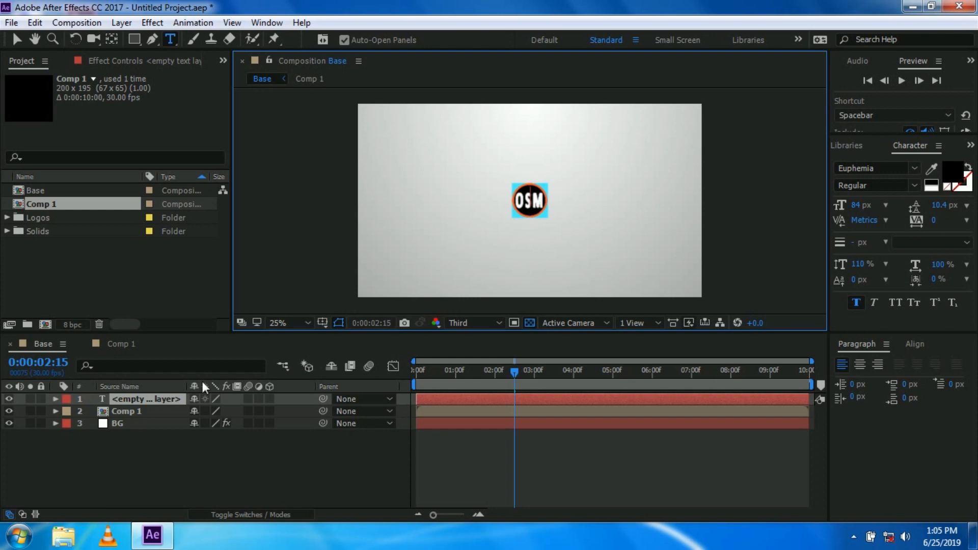
Draw a paragraph text box below the OSM logo and enter "OneShot Motions" in it.
left_click(495, 244)
left_click_drag(600, 273, 646, 265)
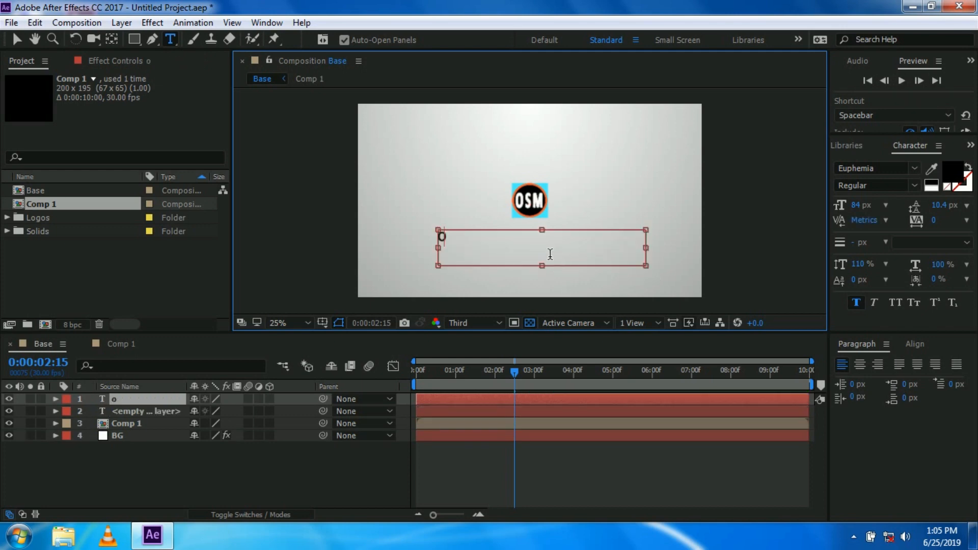
key("BackSpace")
key("BackSpace")
type("One")
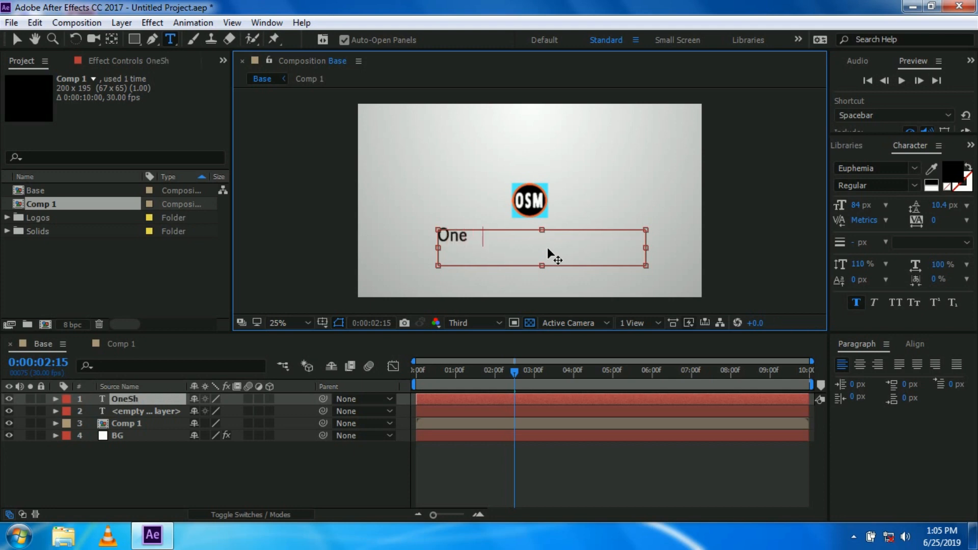
type("Shot Motions")
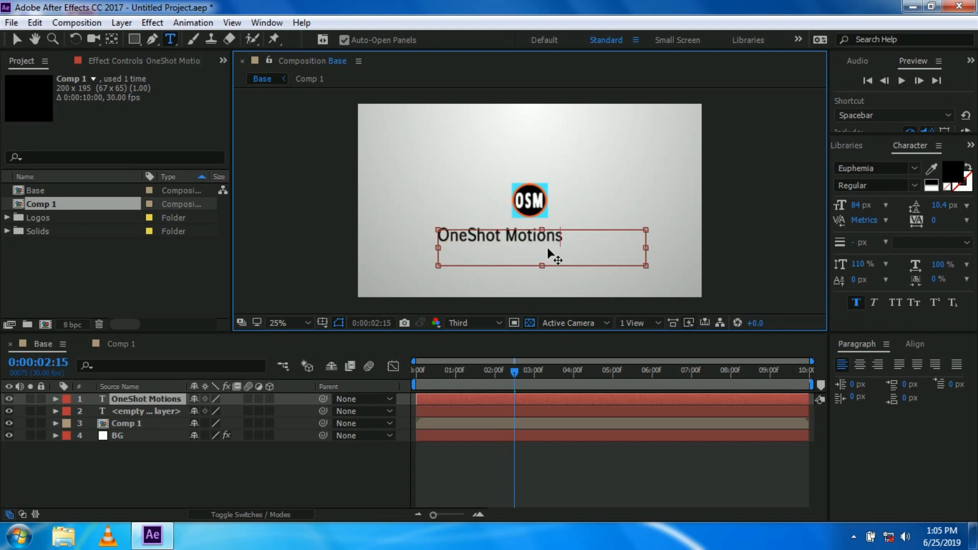
Center the OneShot Motions text horizontally in the composition and deselect it.
key("ctrl+a")
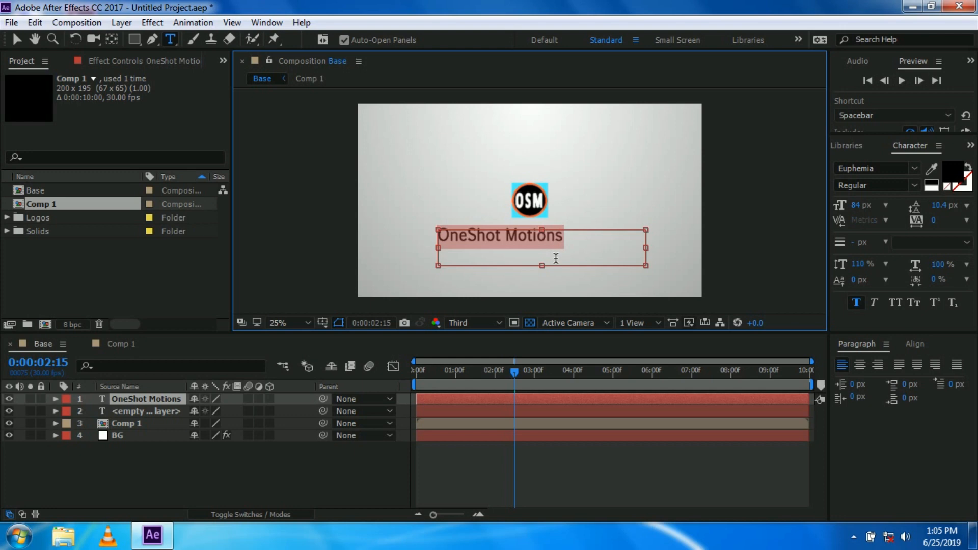
left_click(911, 345)
left_click(869, 382)
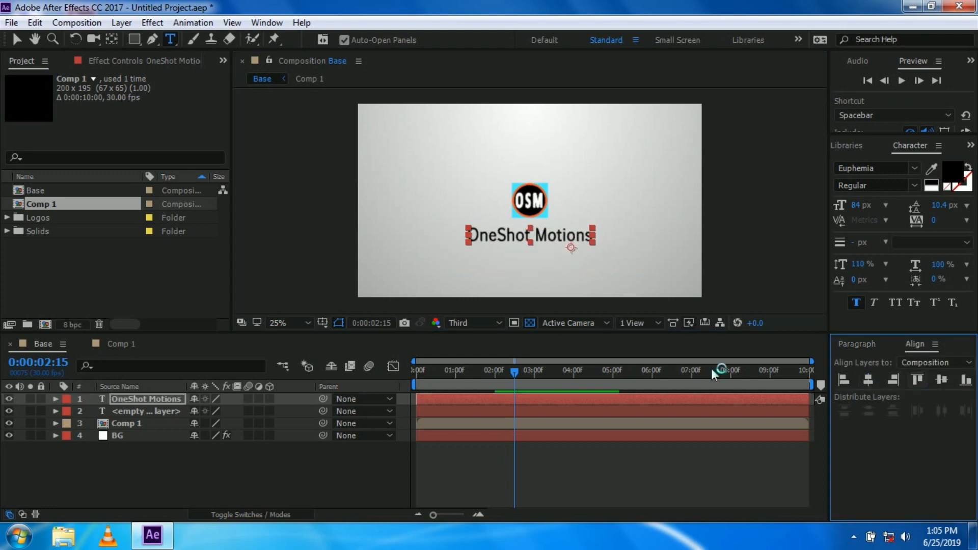
left_click(365, 476)
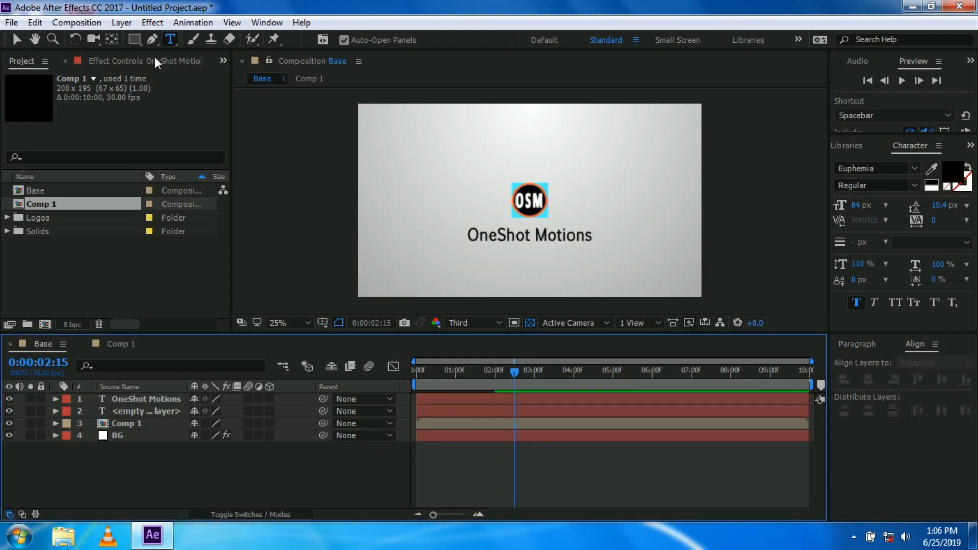
Move the anchor point of the OneShot Motions text layer to the center of the text.
left_click(148, 399)
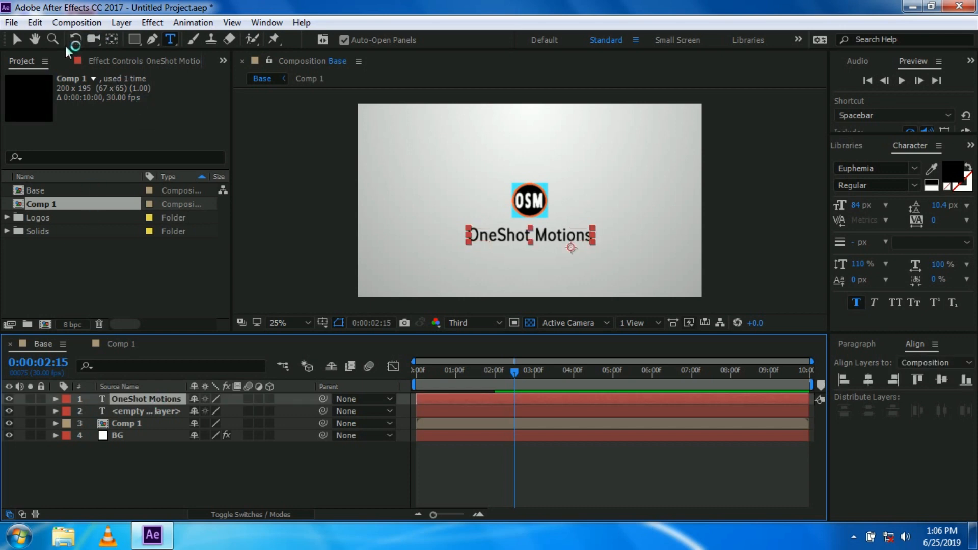
left_click(111, 42)
scroll(610, 245, "up", 3)
left_click_drag(612, 244, 582, 133)
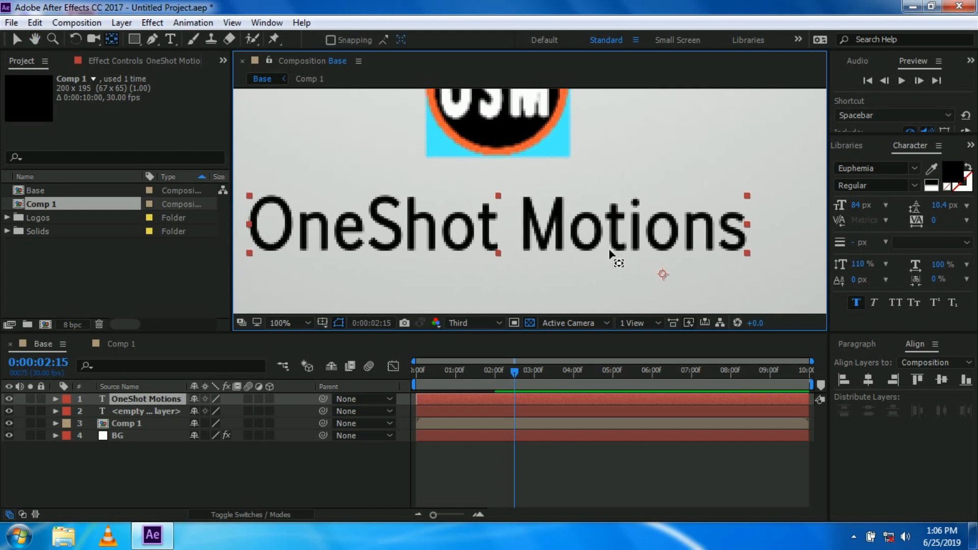
mouse_move(610, 253)
left_mouse_down()
mouse_move(493, 228)
mouse_move(502, 239)
mouse_move(498, 227)
left_mouse_up()
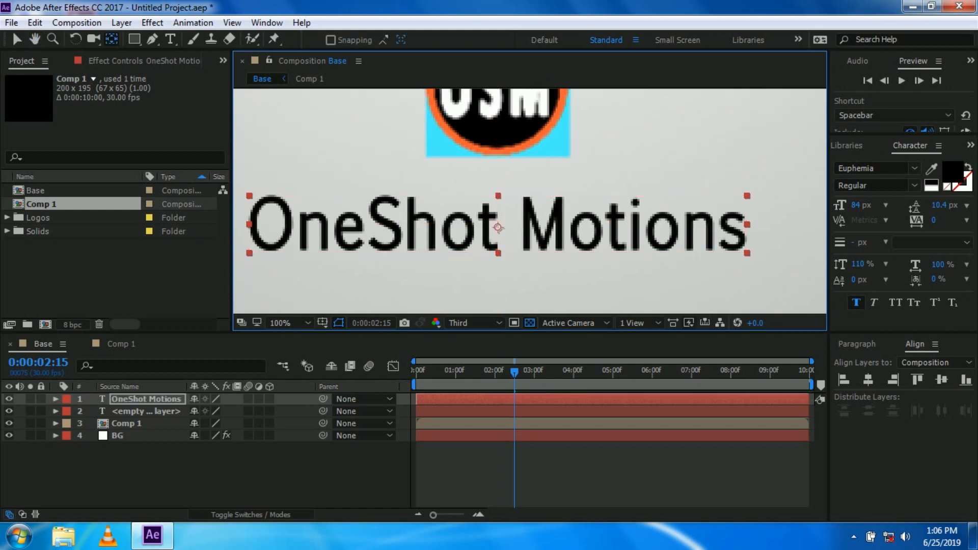
left_click(369, 462)
key("comma")
key("comma")
key("comma")
key("comma")
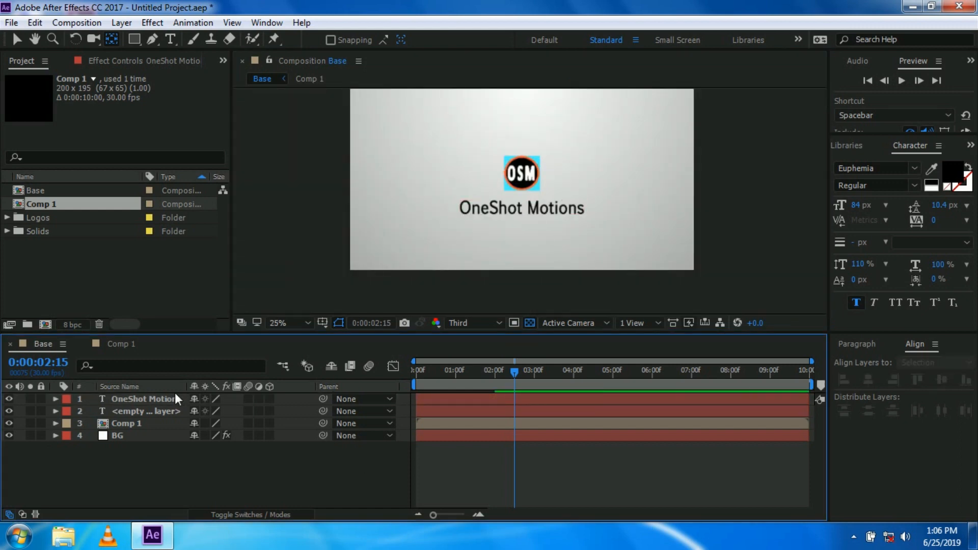
Delete the empty text layer and align the OneShot Motions layer to the composition's horizontal center.
left_click(162, 411)
key("Delete")
left_click(156, 400)
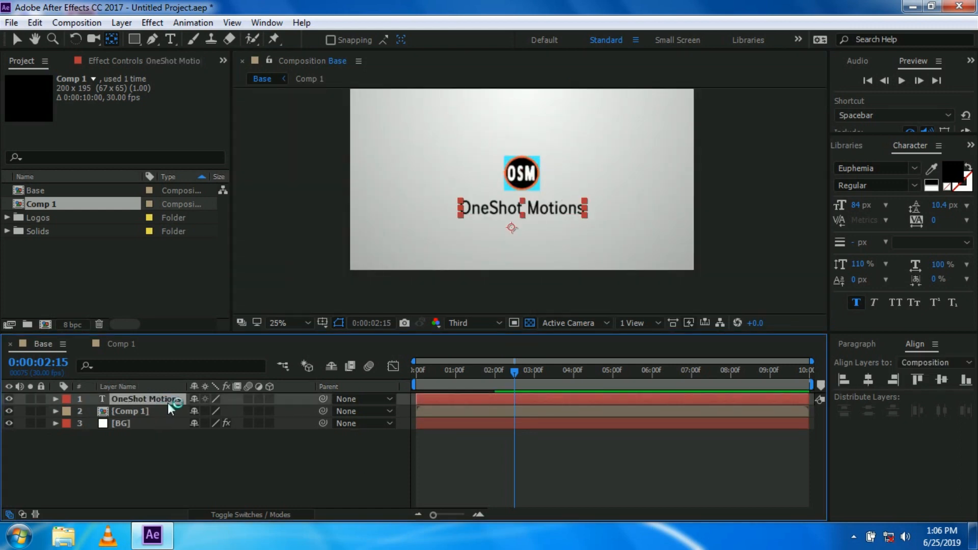
left_click(868, 379)
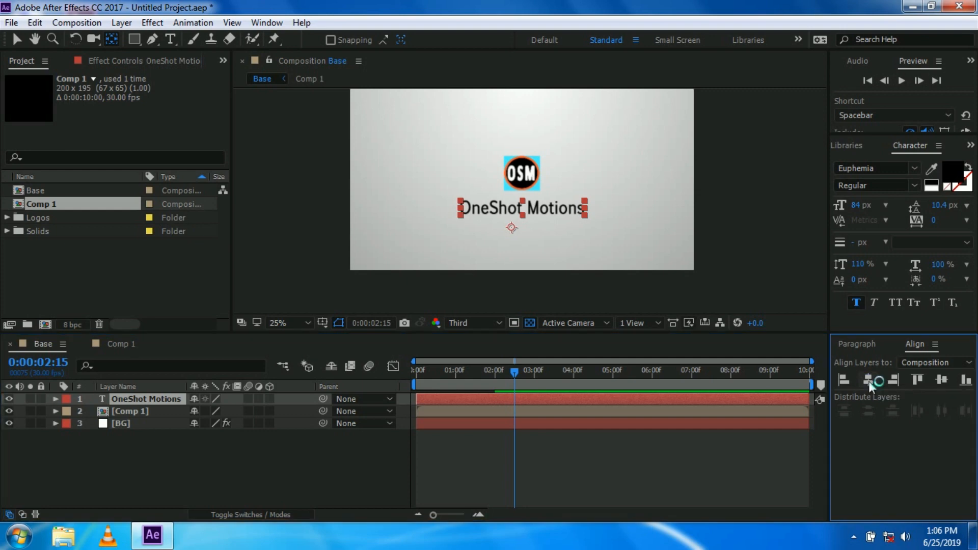
left_click(356, 480)
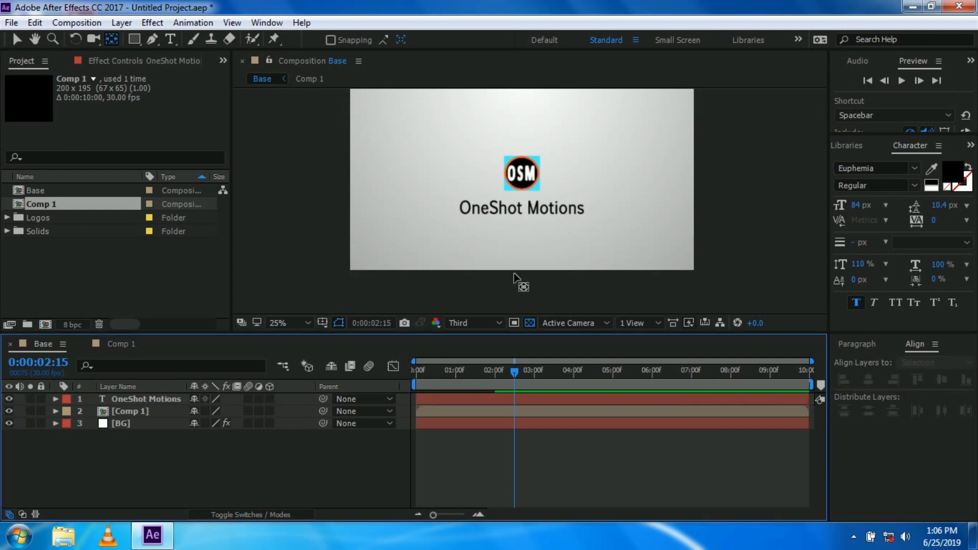
Preview the Base composition from the start with the text in place and move the current time to 0:00:01:27.
left_click_drag(445, 377, 405, 371)
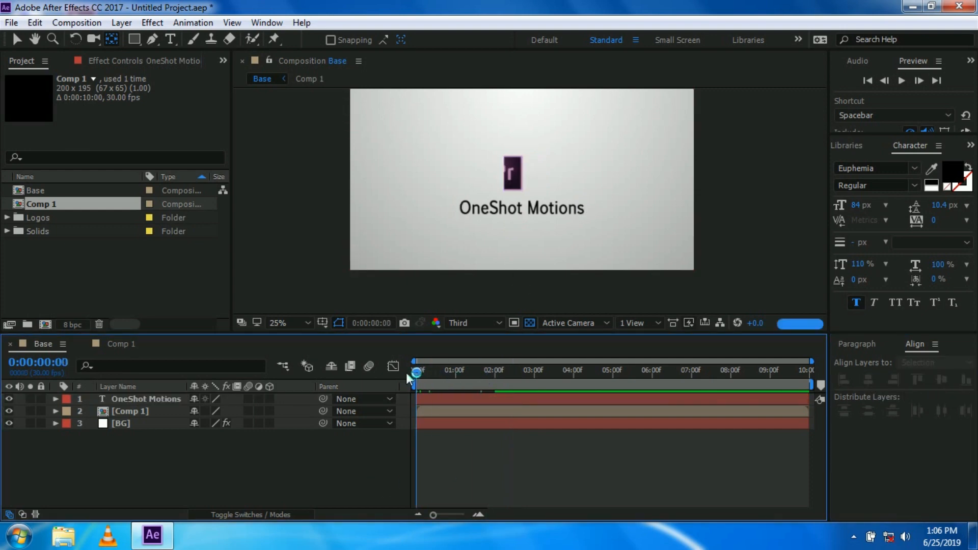
key("space")
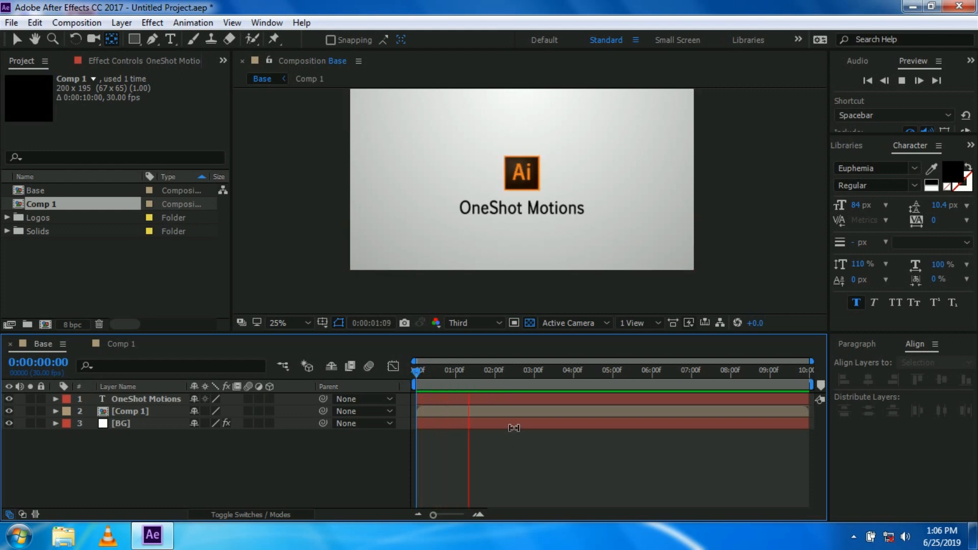
left_click(495, 373)
left_click_drag(497, 372, 491, 370)
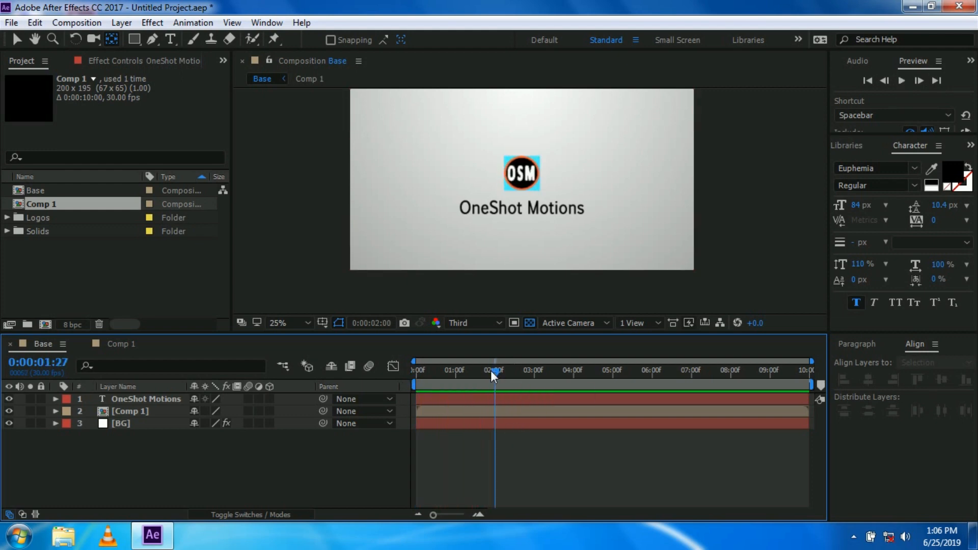
Activate the Rectangle tool and set its stroke to none.
left_click(17, 40)
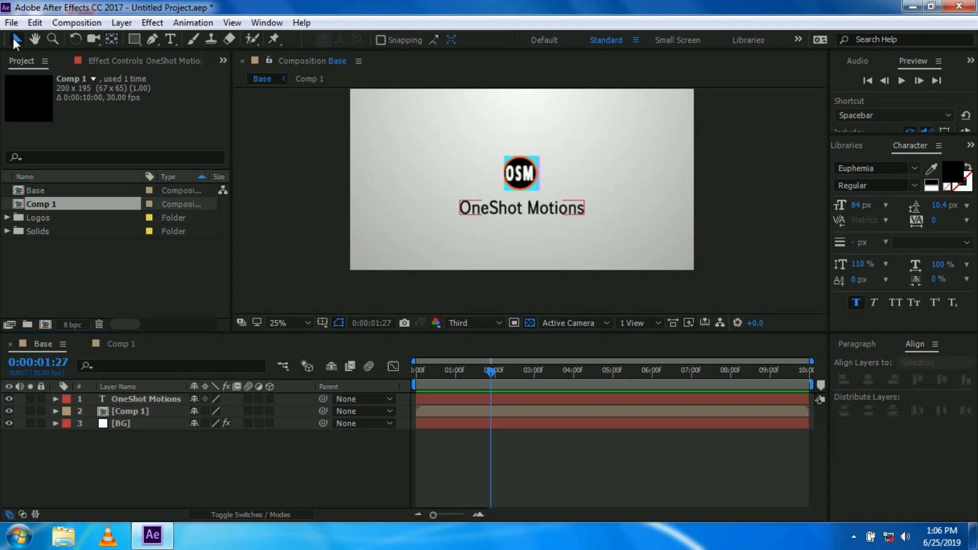
left_click(134, 39)
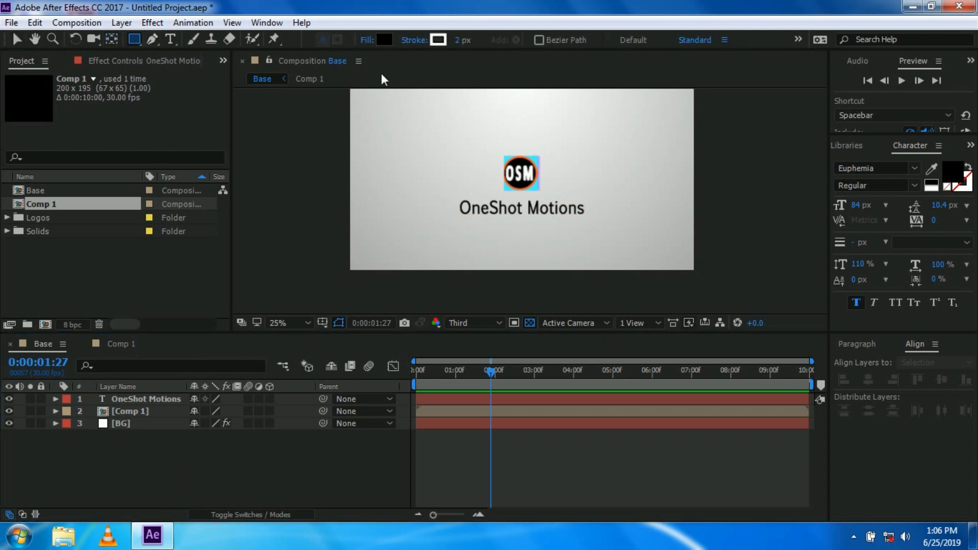
left_click(417, 41)
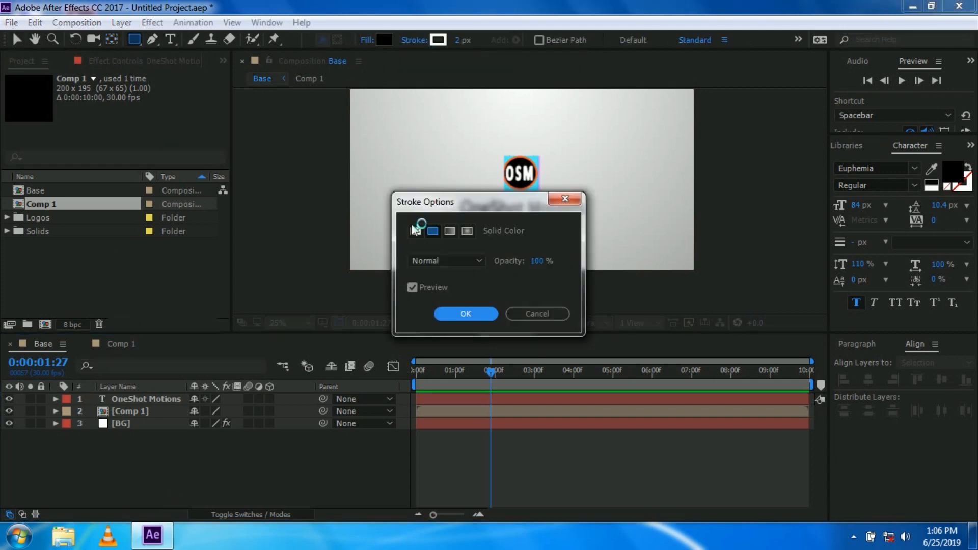
left_click(414, 237)
left_click(462, 313)
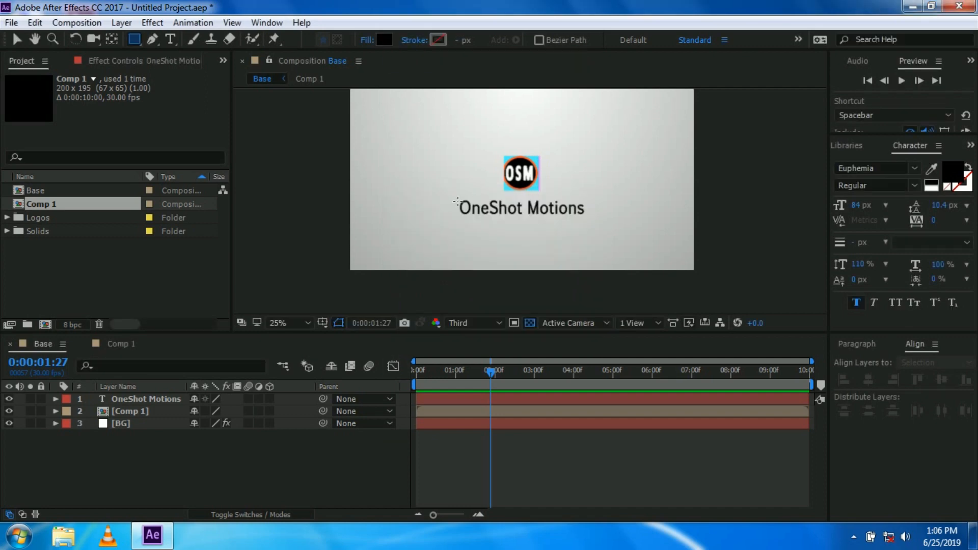
mouse_move(456, 203)
left_mouse_down()
mouse_move(535, 224)
mouse_move(591, 223)
left_mouse_up()
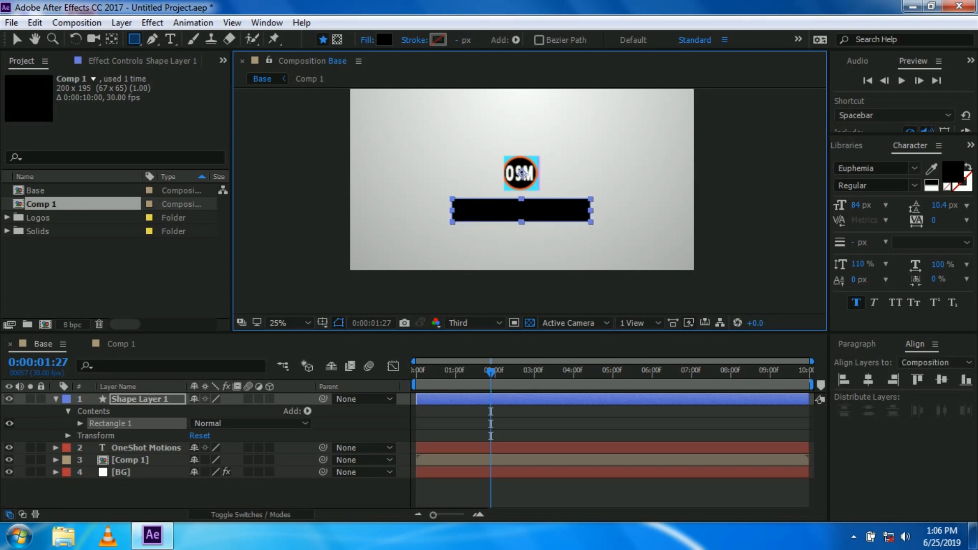
left_click(34, 23)
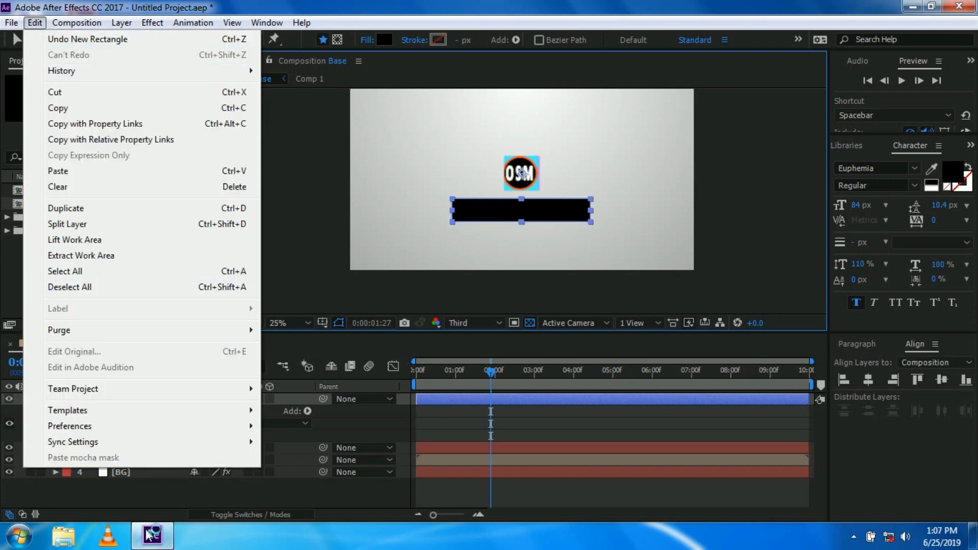
left_click(76, 40)
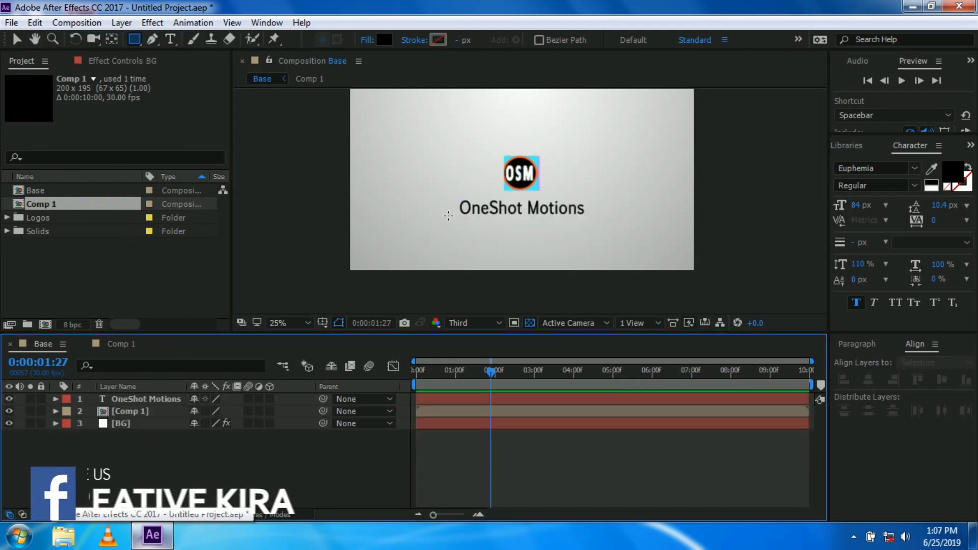
Draw a black rectangle without stroke that fully covers the OneShot Motions text, and deselect it.
left_click(477, 219)
left_click_drag(450, 196, 590, 222)
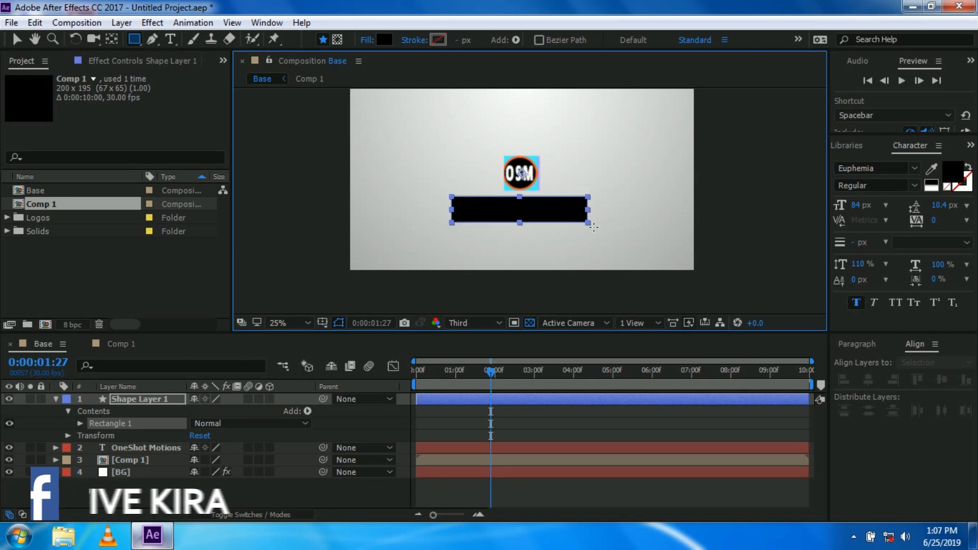
left_click(356, 500)
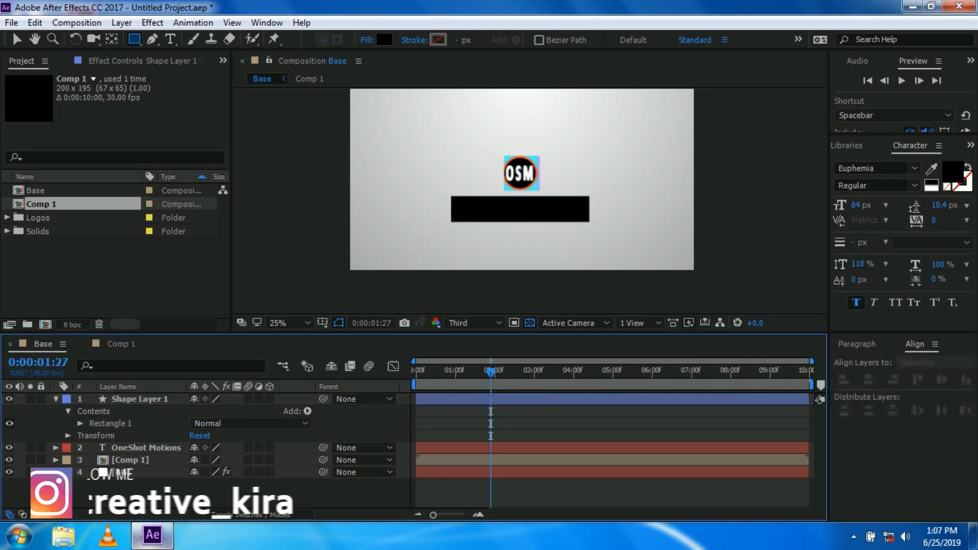
Place Shape Layer 1 below the OneShot Motions layer and set its track matte to Alpha Matte.
left_click(55, 399)
left_click_drag(122, 405, 122, 417)
left_click(250, 514)
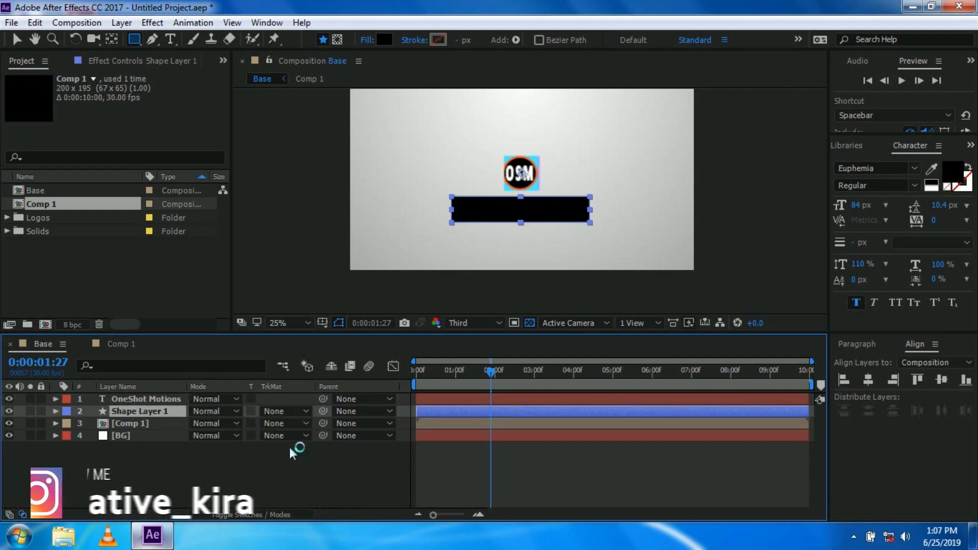
left_click(286, 412)
left_click(314, 450)
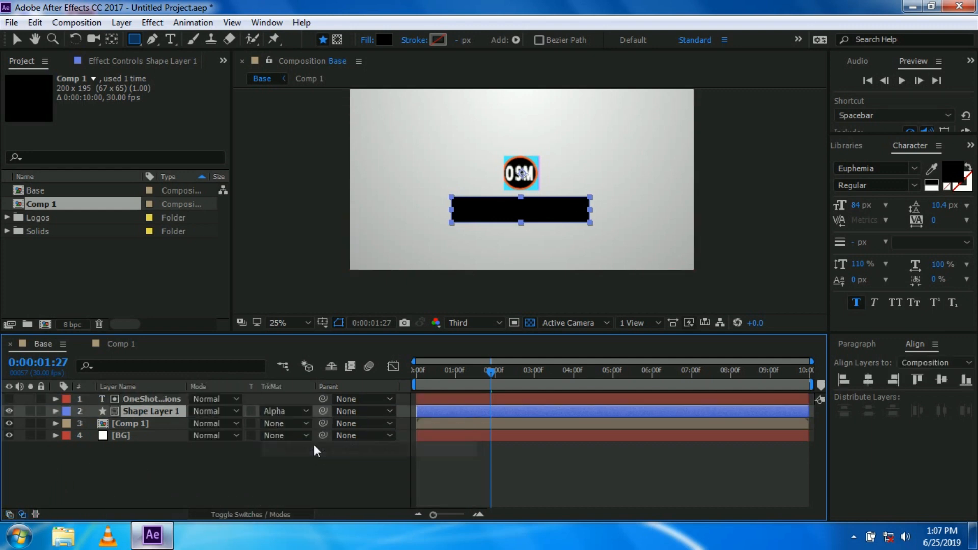
left_click(350, 469)
At 0:00:01:21, unlink Shape Layer 1's Scale, set the horizontal value to 0% and add a Scale keyframe.
left_click(466, 373)
left_click_drag(480, 374, 483, 371)
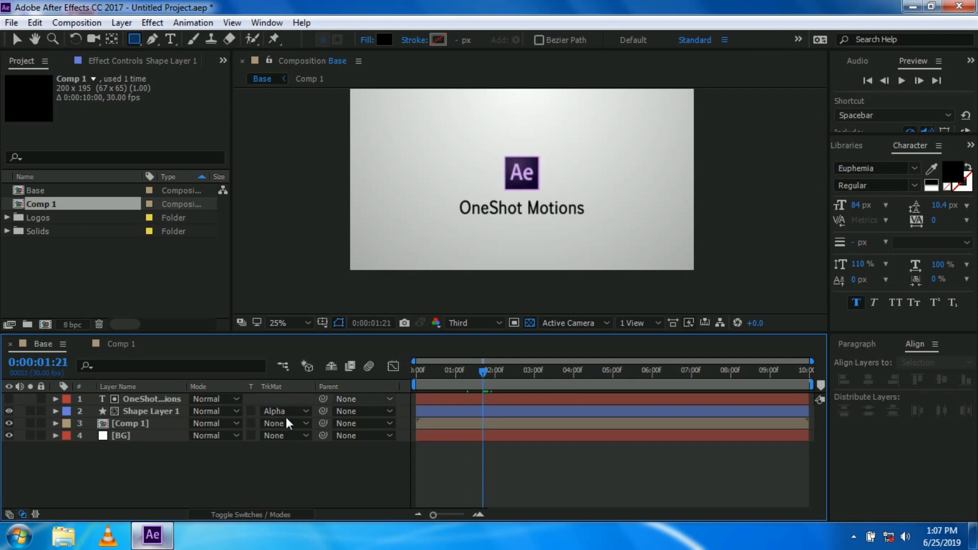
left_click(139, 413)
key("s")
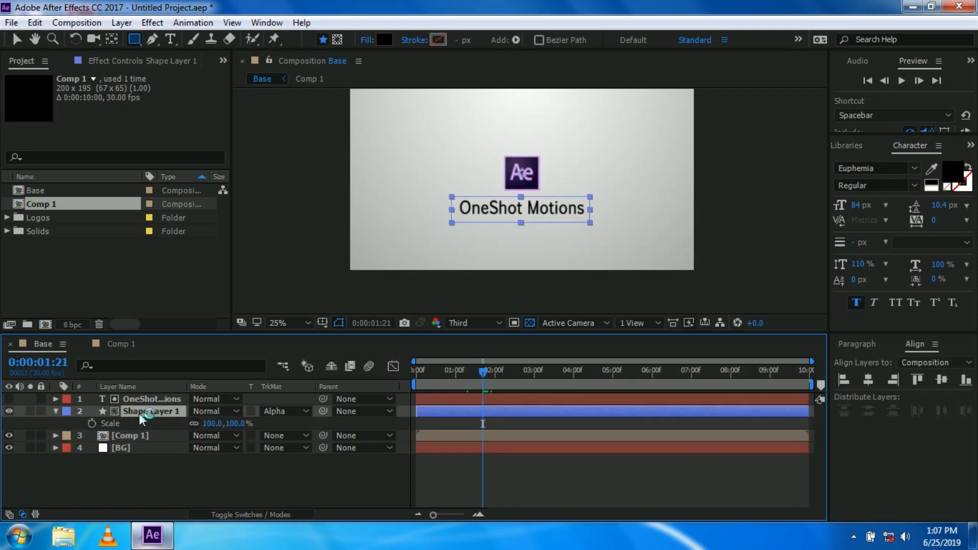
left_click(194, 423)
left_click_drag(219, 427, 212, 429)
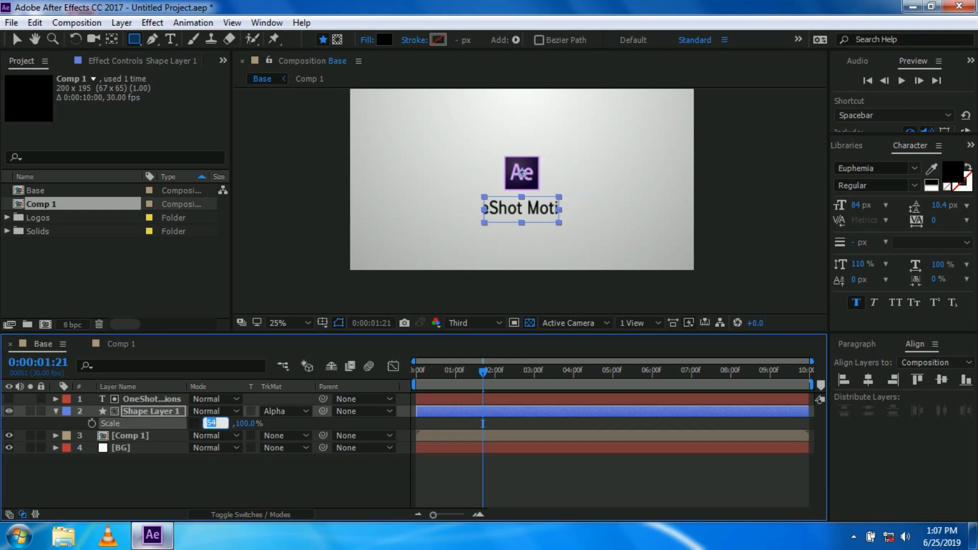
key("Return")
left_click(91, 424)
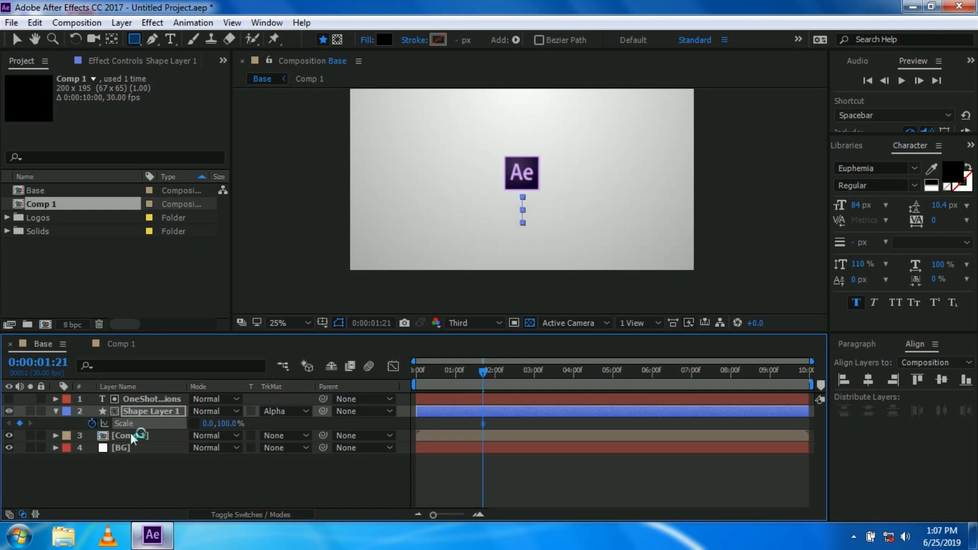
Set Shape Layer 1's horizontal Scale to 100% at 0:00:02:00 and apply Easy Ease to the Scale keyframes.
left_click_drag(487, 381, 494, 377)
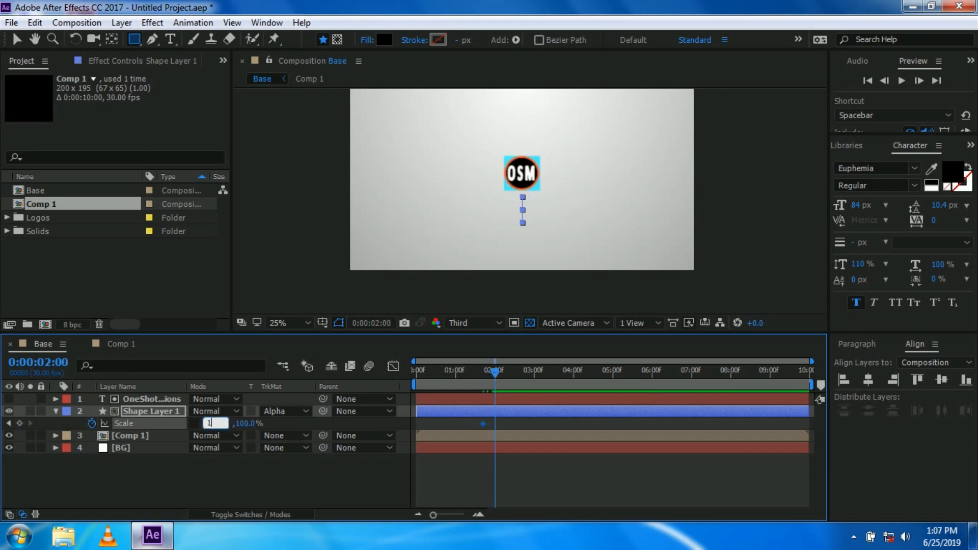
type("100")
key("Return")
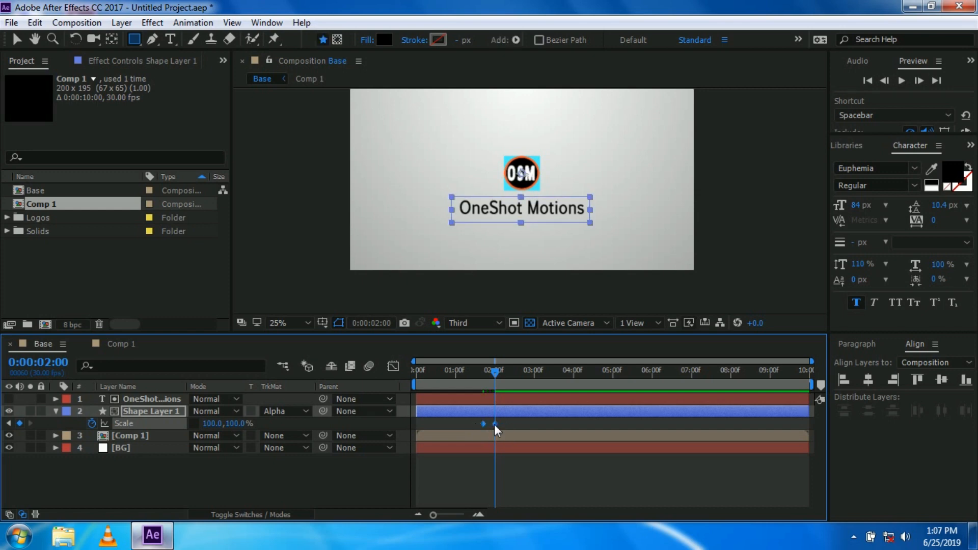
right_click(494, 426)
mouse_move(579, 413)
left_click(700, 443)
Reshape the speed graph of Shape Layer 1's Scale keyframes so the reveal peaks early and slows gradually, and return to the layer bars.
left_click(394, 366)
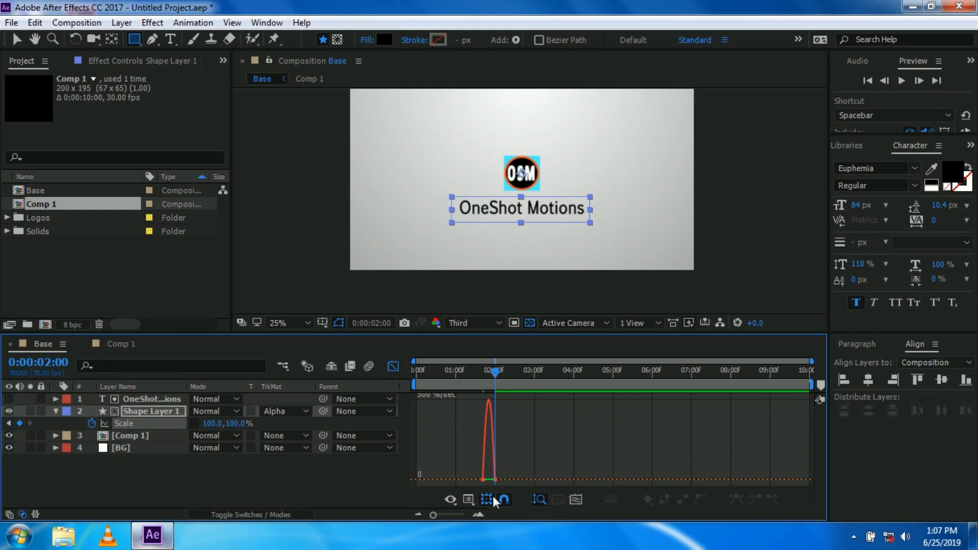
key("equal")
key("equal")
left_click(488, 480)
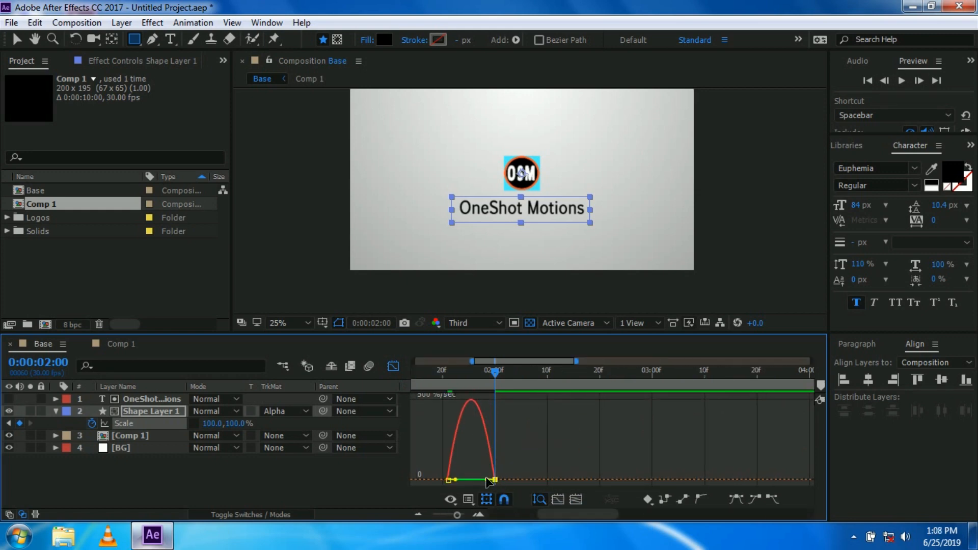
left_click_drag(484, 483, 469, 482)
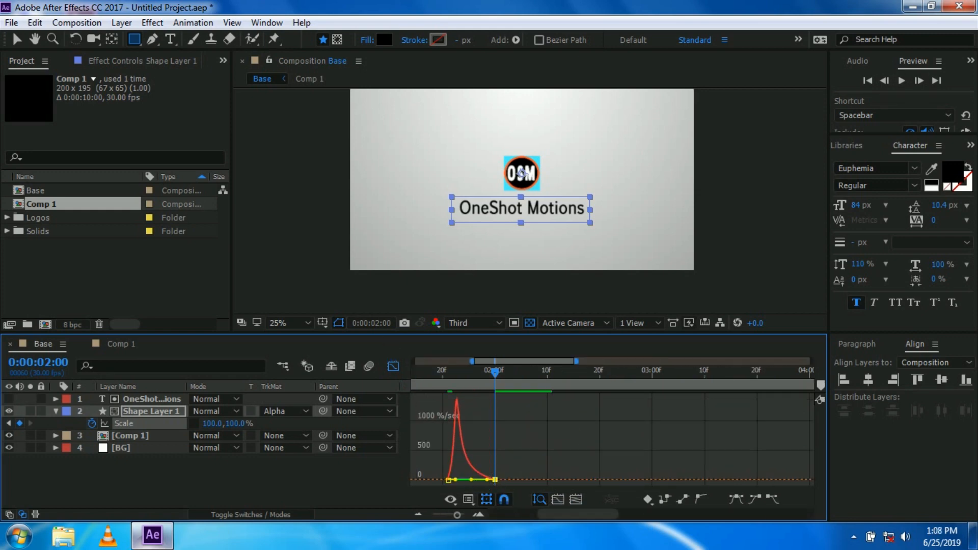
key("shift+F3")
Move Shape Layer 1's first Scale keyframe a few frames before 0:00:01:21 and preview the text reveal.
left_click_drag(494, 372, 448, 372)
key("minus")
key("minus")
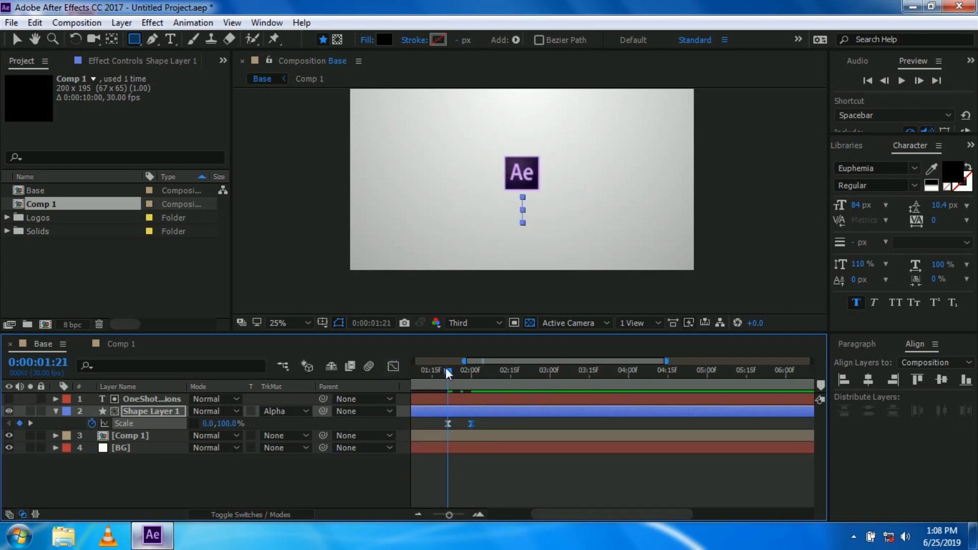
left_click_drag(479, 422, 475, 423)
left_click(453, 374)
key("space")
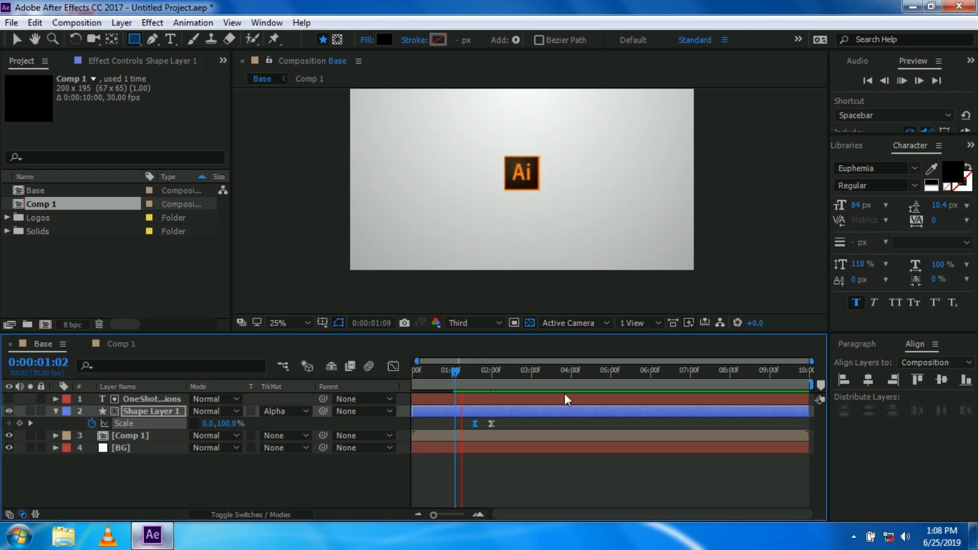
key("space")
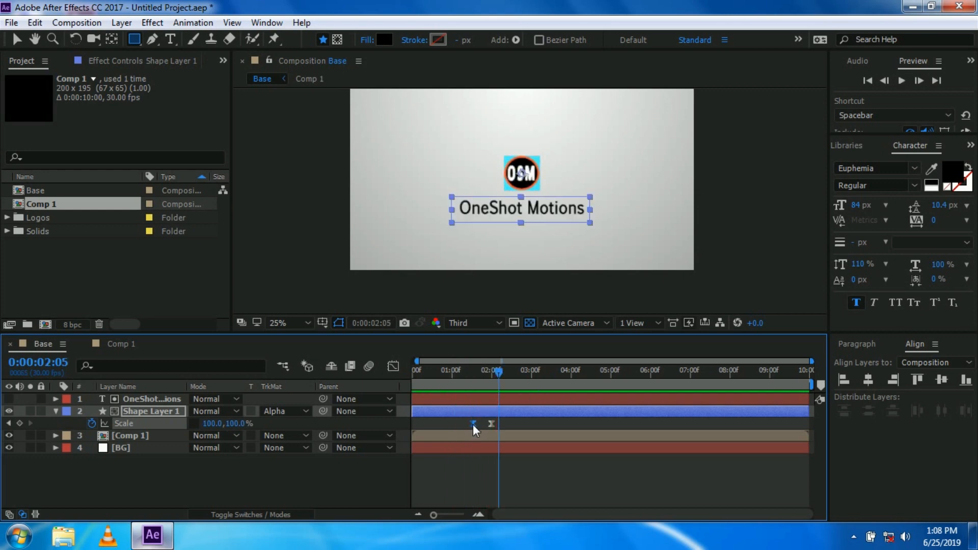
Shift the first Scale keyframe slightly earlier again and play the animation from 0:00:00:00.
left_click_drag(473, 423, 469, 423)
left_click_drag(466, 367, 386, 368)
key("space")
key("space")
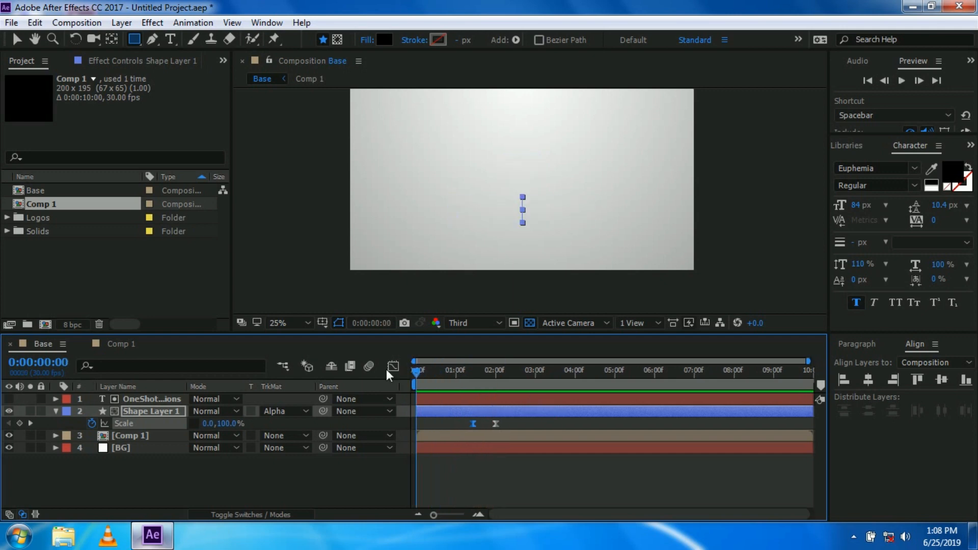
Turn on motion blur for Shape Layer 1 and for the composition, and collapse the layer's properties.
left_click(273, 512)
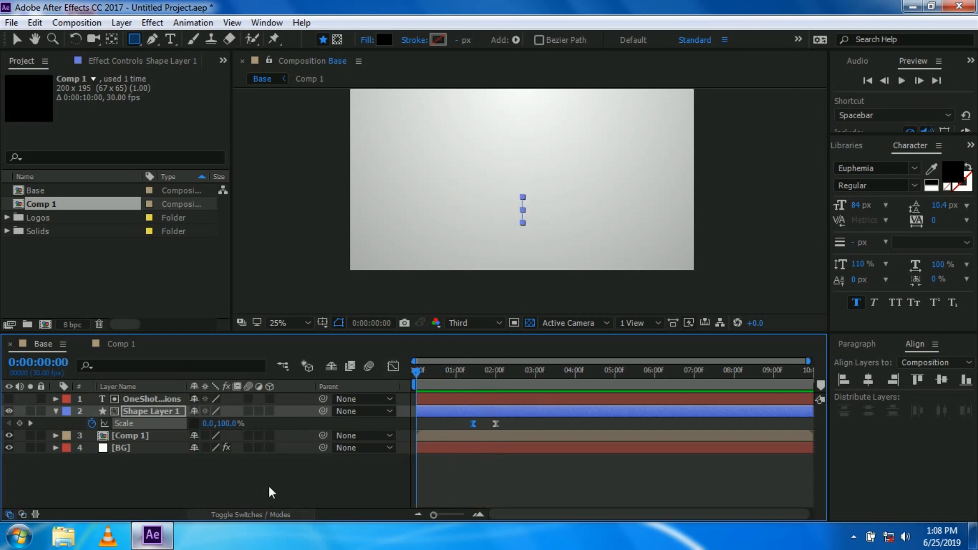
left_click(249, 412)
left_click(56, 411)
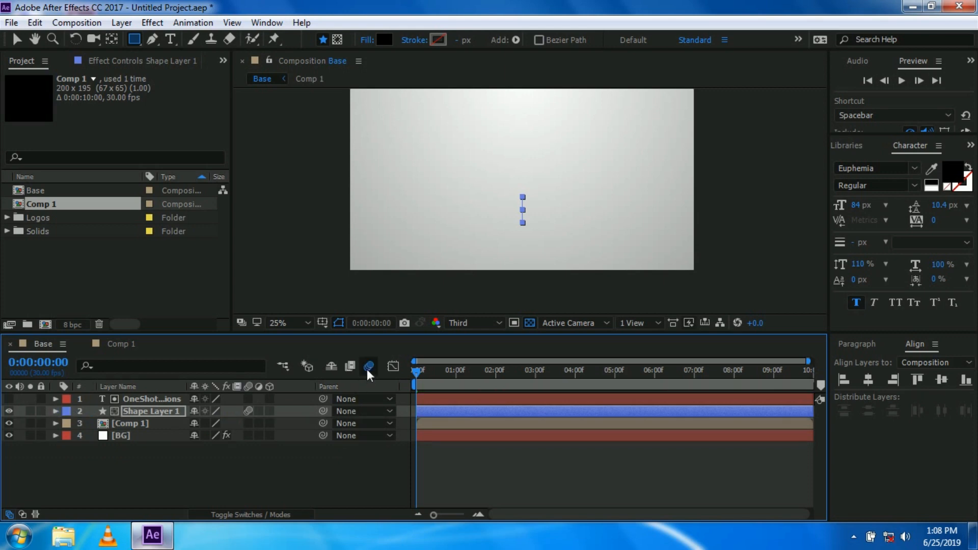
Enable motion blur on all six logo layers in Comp 1 and return to the Base composition.
left_click(118, 345)
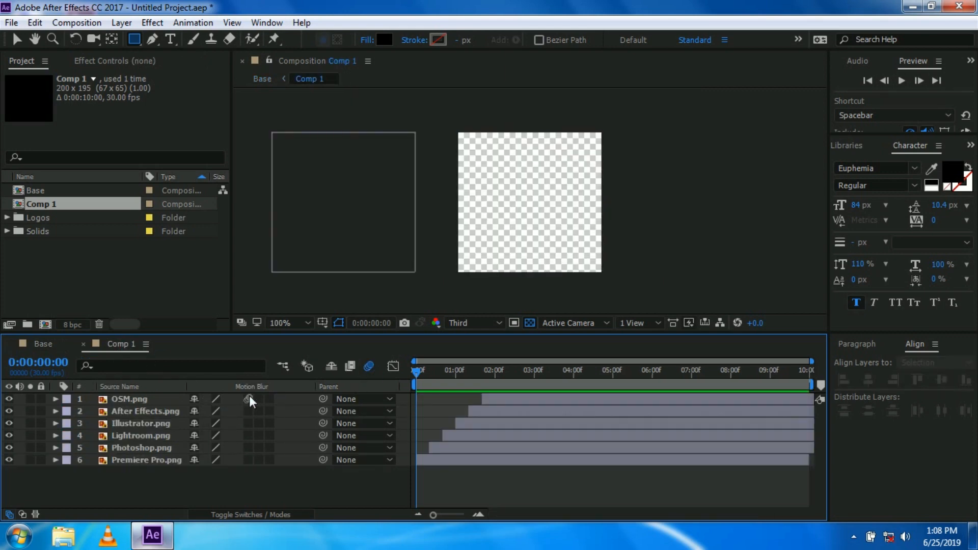
left_click_drag(247, 405, 248, 458)
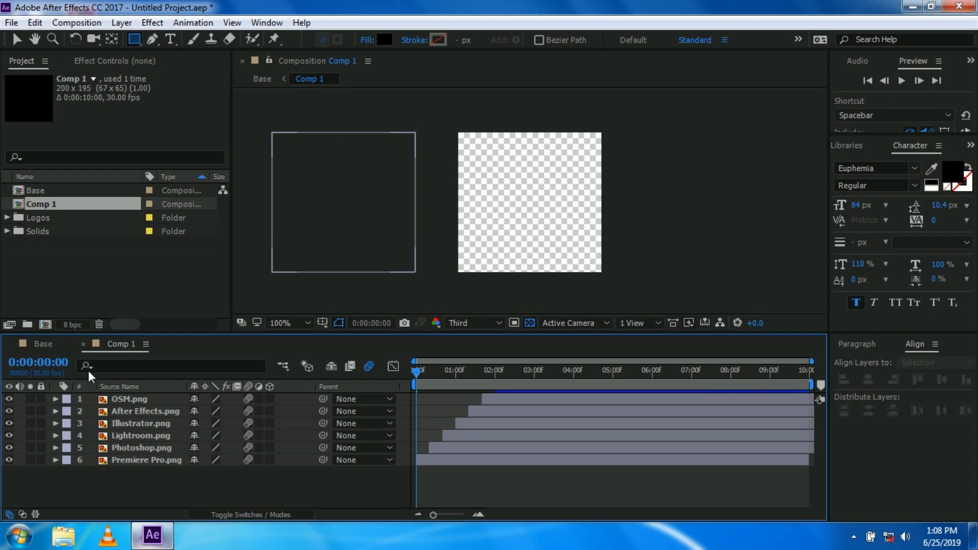
left_click(56, 346)
Set the preview resolution to Quarter, preview the Base composition and return to its start.
left_click(476, 323)
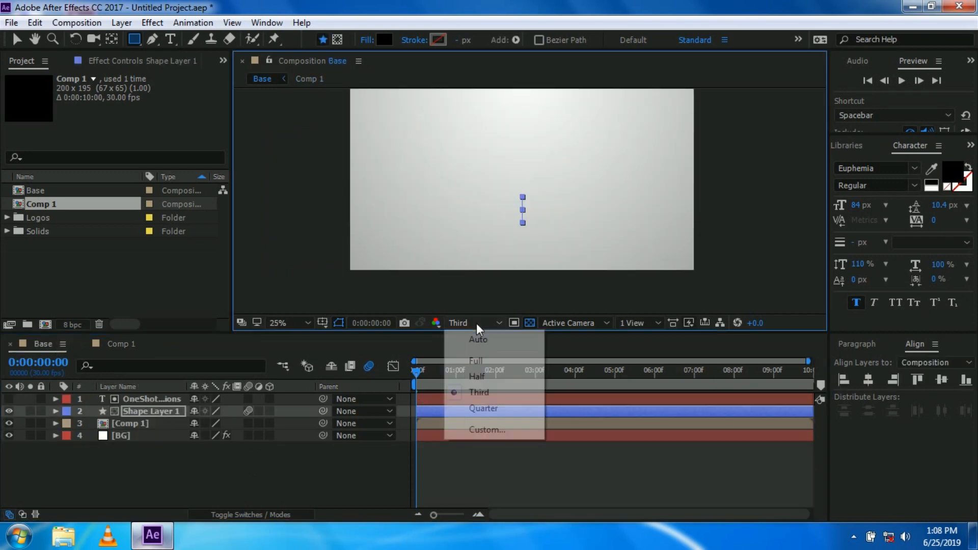
left_click(477, 409)
scroll(490, 280, "down", 1)
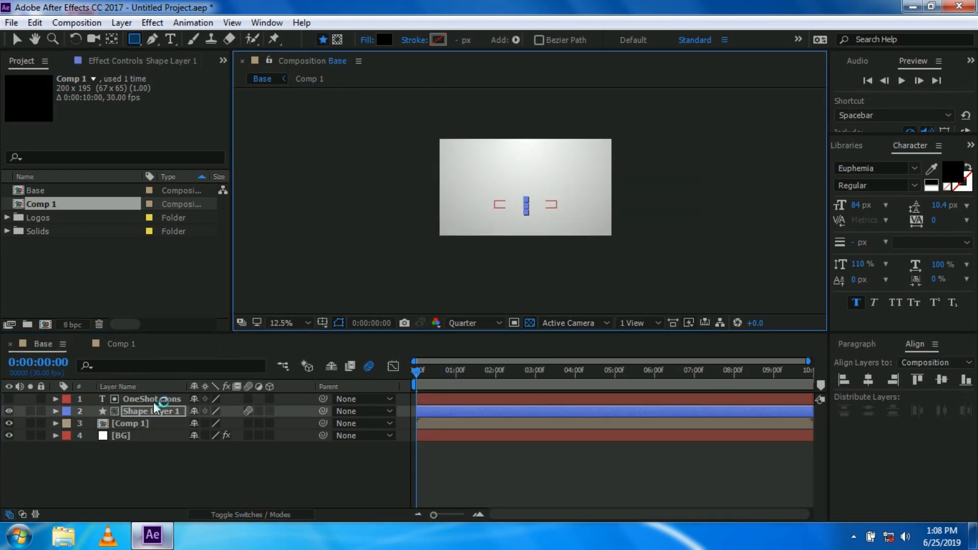
left_click(206, 469)
key("space")
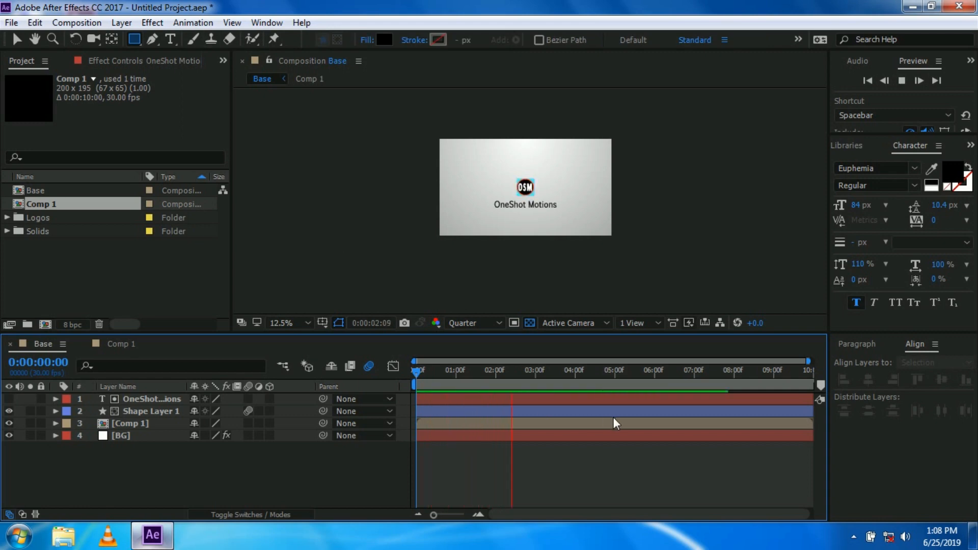
key("period")
left_click_drag(422, 370, 409, 368)
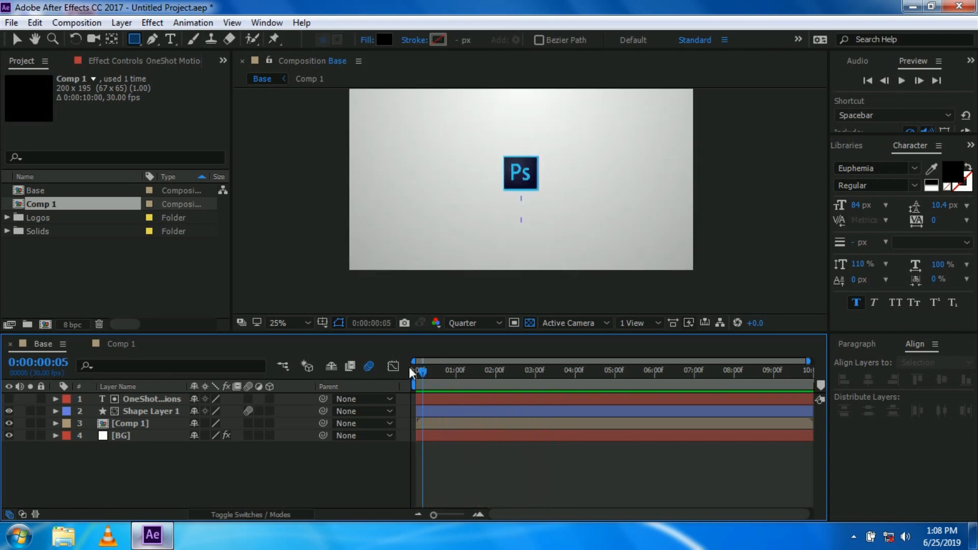
Set the preview resolution to Half and play the Base composition from the beginning.
left_click(475, 323)
left_click(489, 376)
key("space")
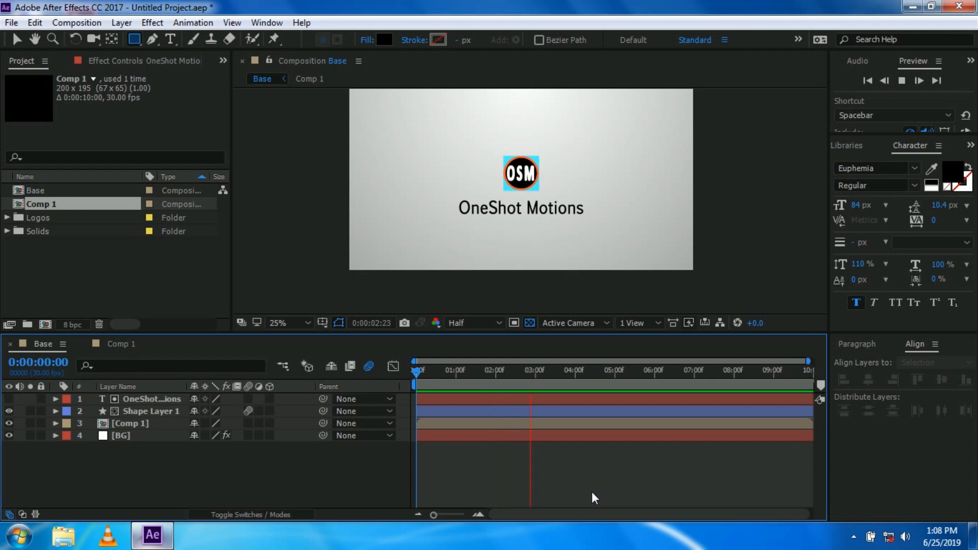
left_click(420, 371)
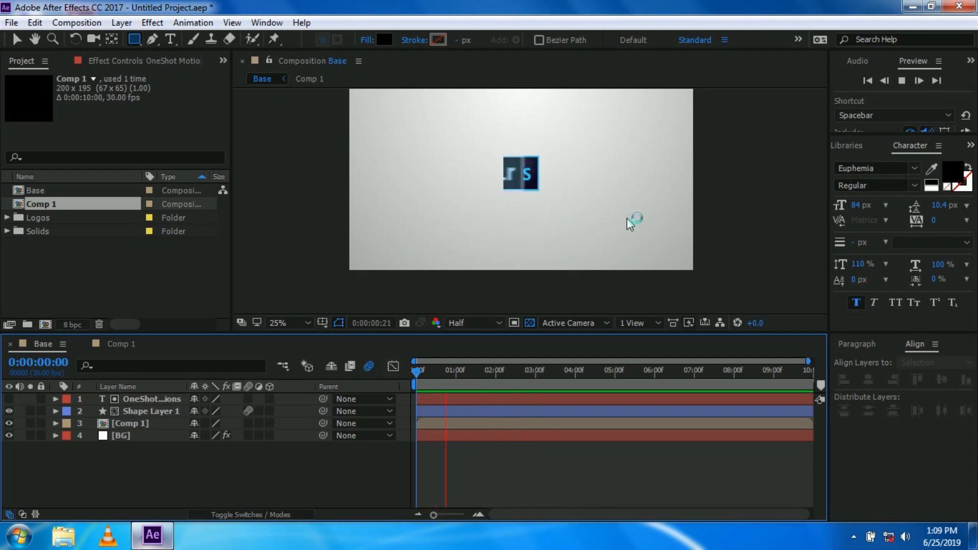
key("space")
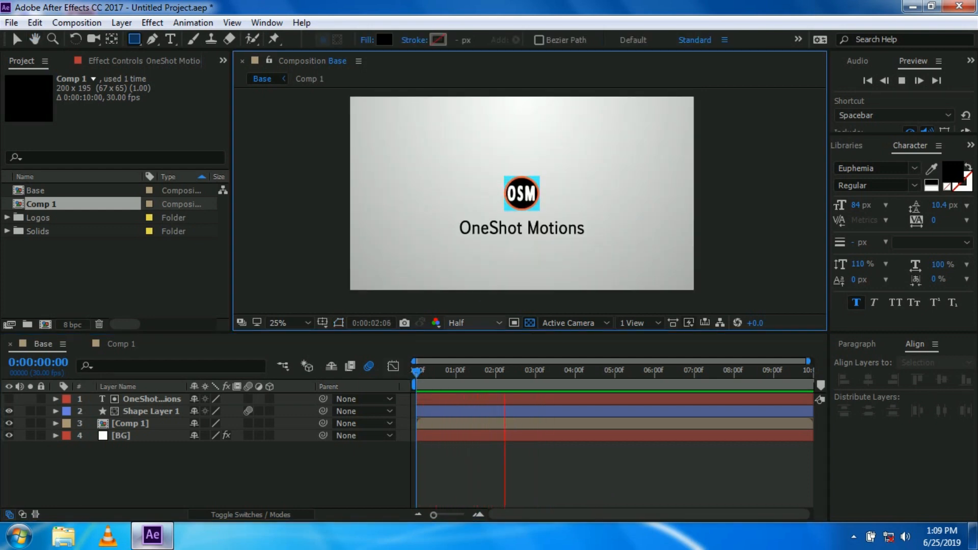
Maximize the composition view and play the finished logo animation.
left_click(452, 373)
key("grave")
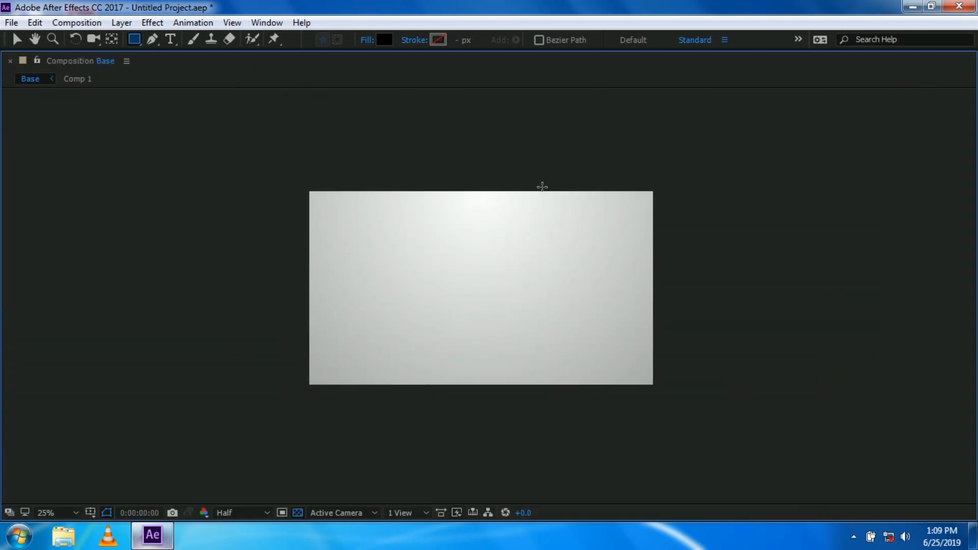
key("space")
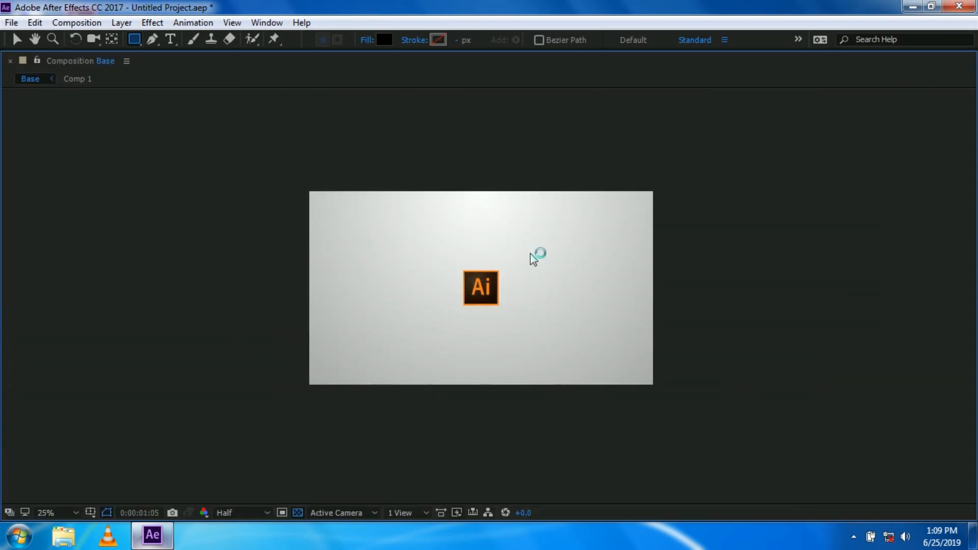